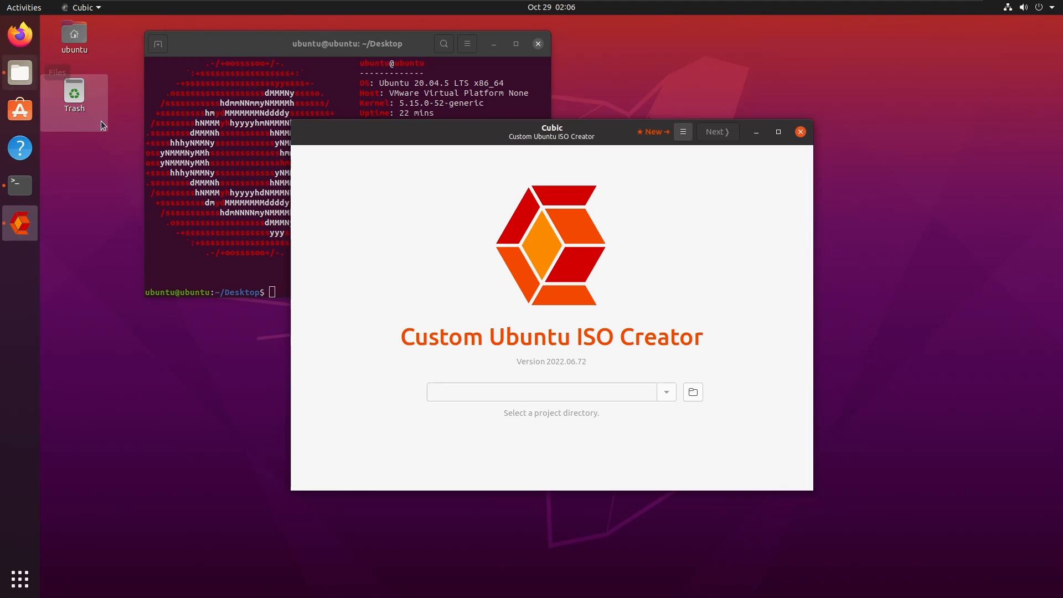
Rerun neofetch in the terminal to show current details: 57 mins uptime, 1143MiB memory used.
click(260, 206)
key(Up)
key(Return)
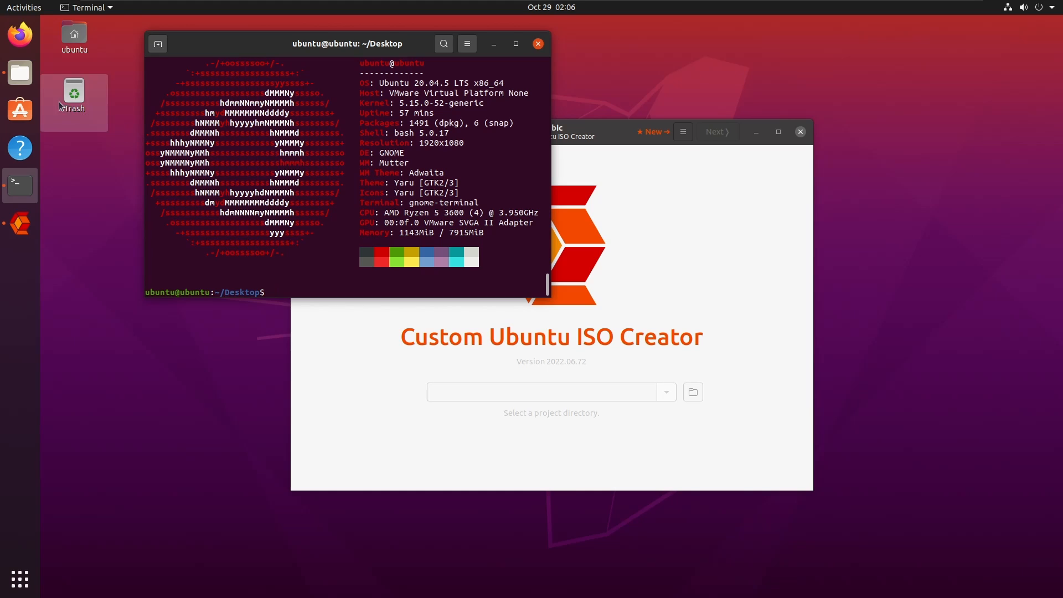
Show Downloads with the Ubuntu 22.04.1 server ISO in Files, minimize Cubic, and raise the terminal.
click(21, 82)
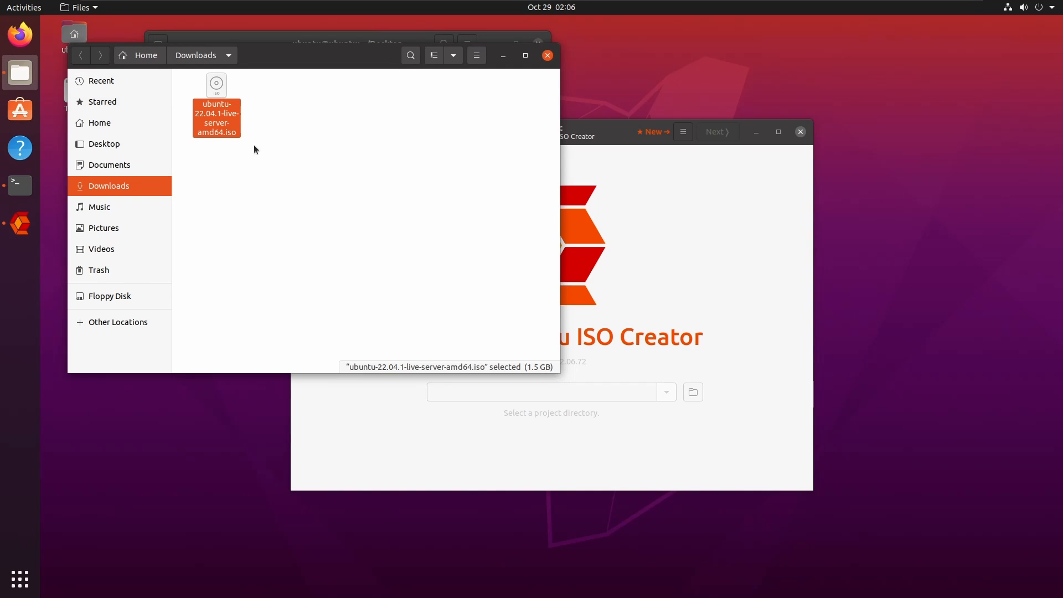
drag(303, 53, 606, 181)
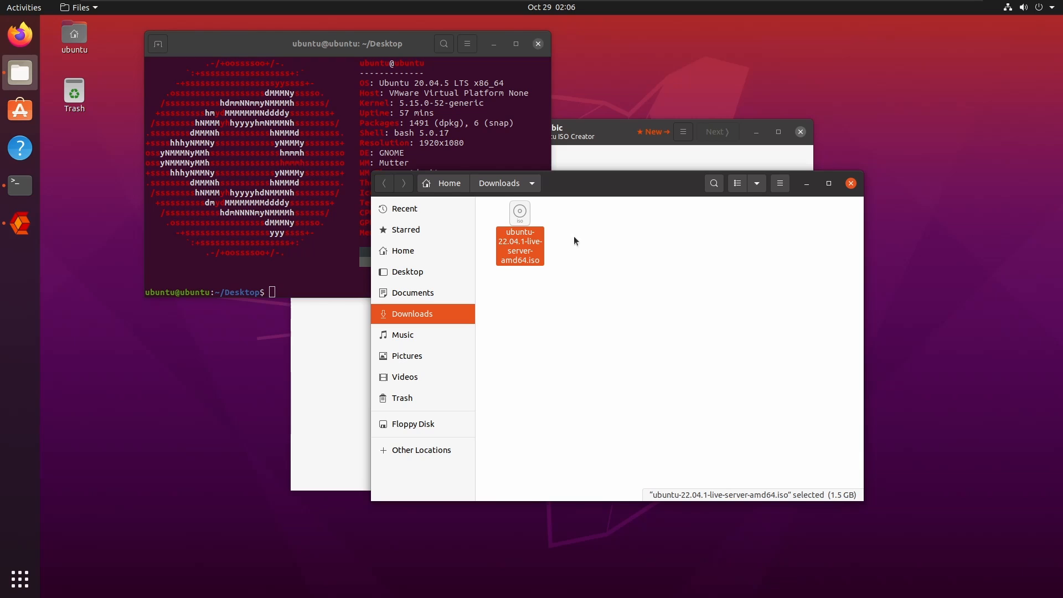
click(612, 158)
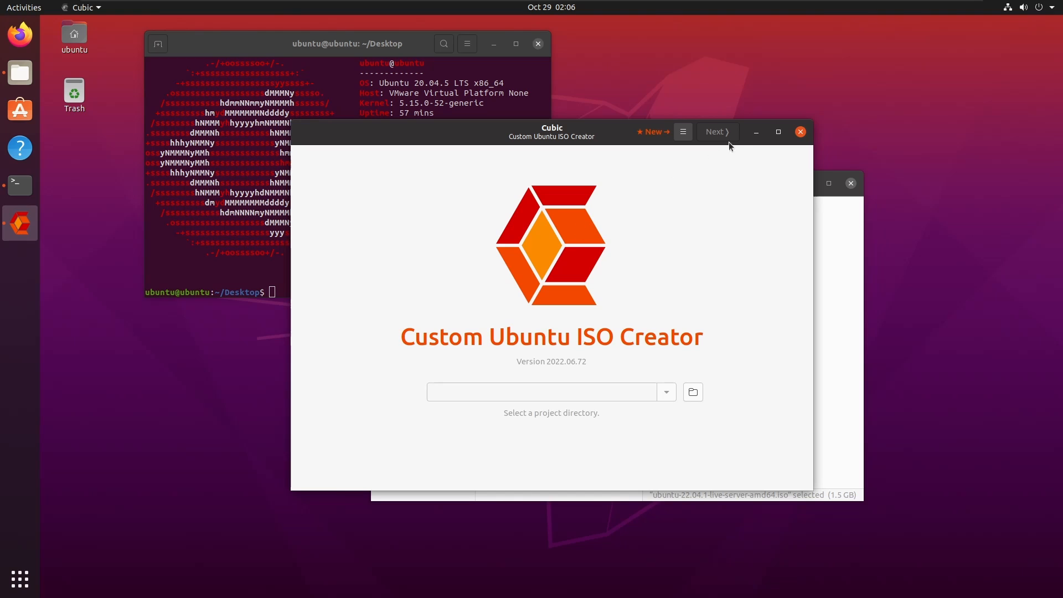
click(756, 131)
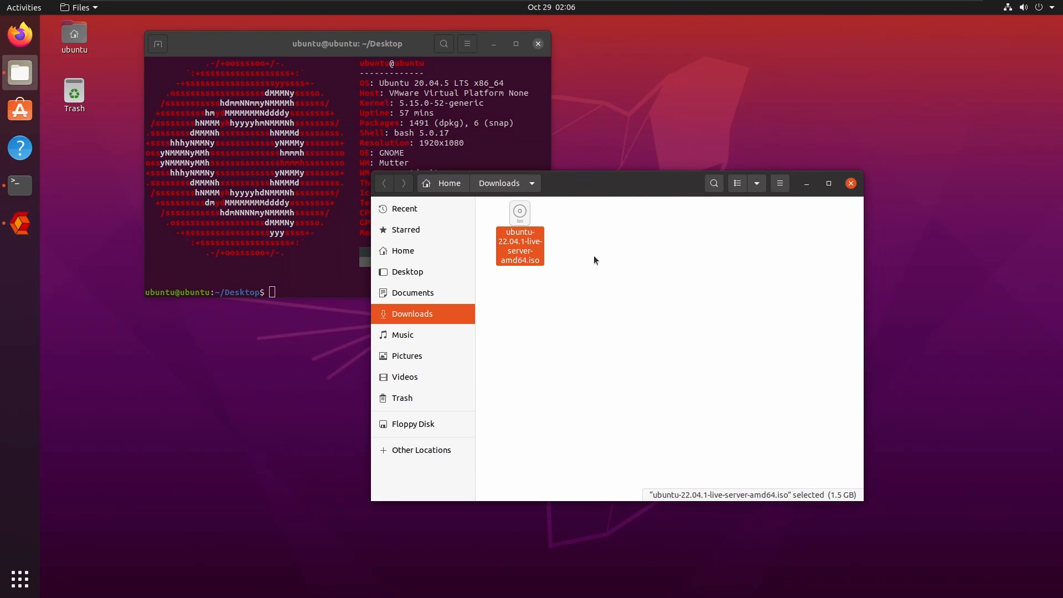
click(466, 130)
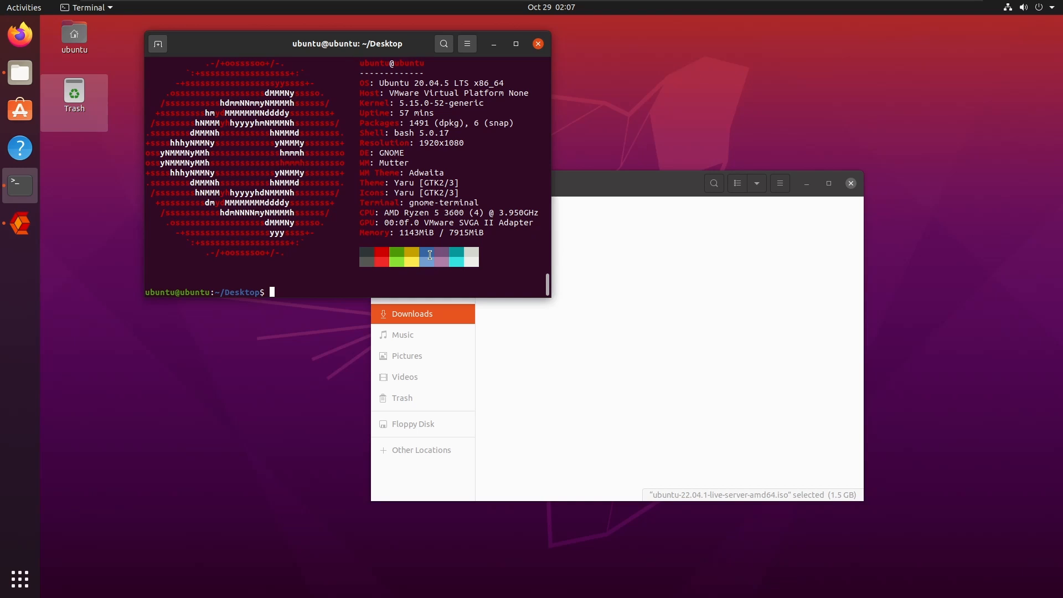
Close the terminal and set a new Downloads/LinuxPanicBuntuServer folder as Cubic's project directory.
click(24, 227)
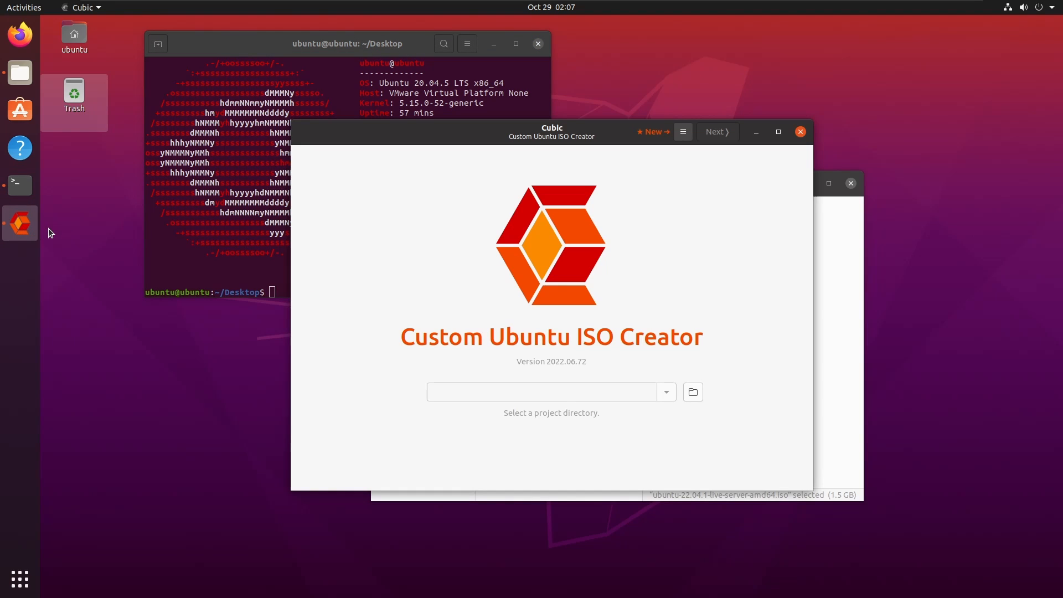
click(538, 44)
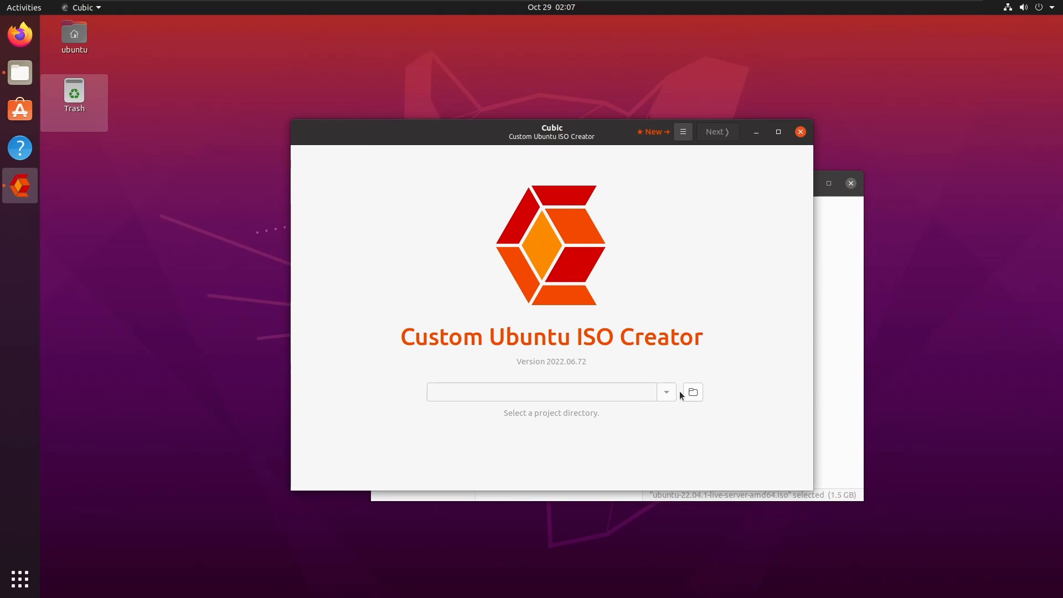
click(694, 395)
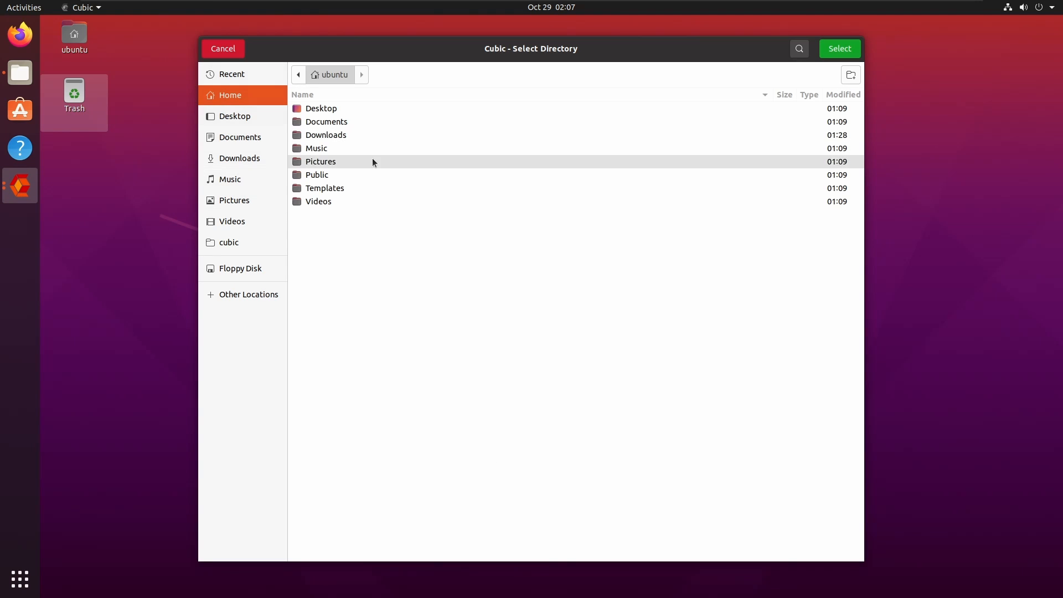
double_click(331, 139)
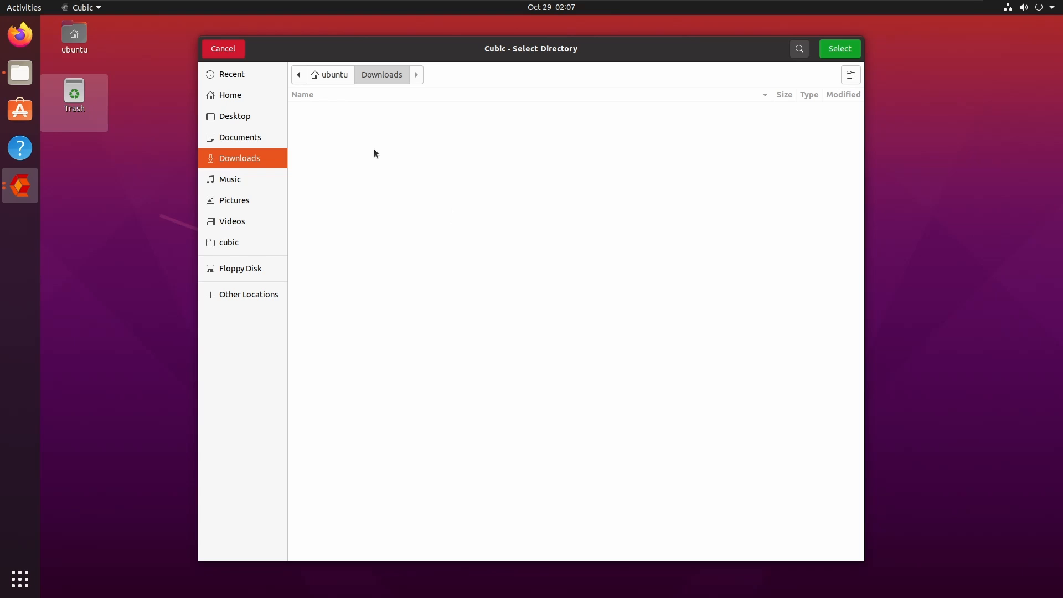
right_click(516, 172)
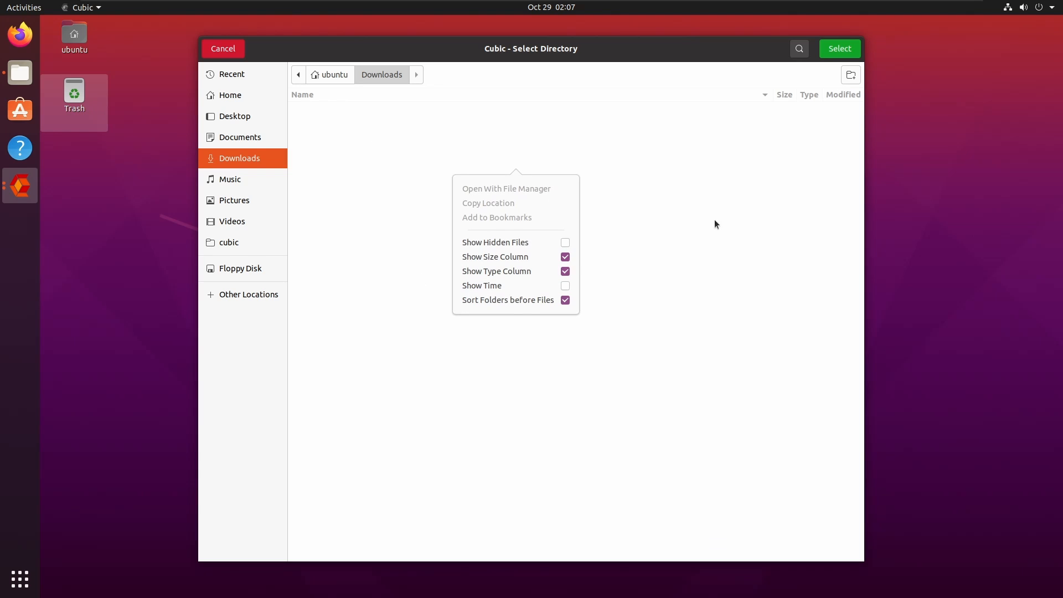
click(839, 81)
click(846, 79)
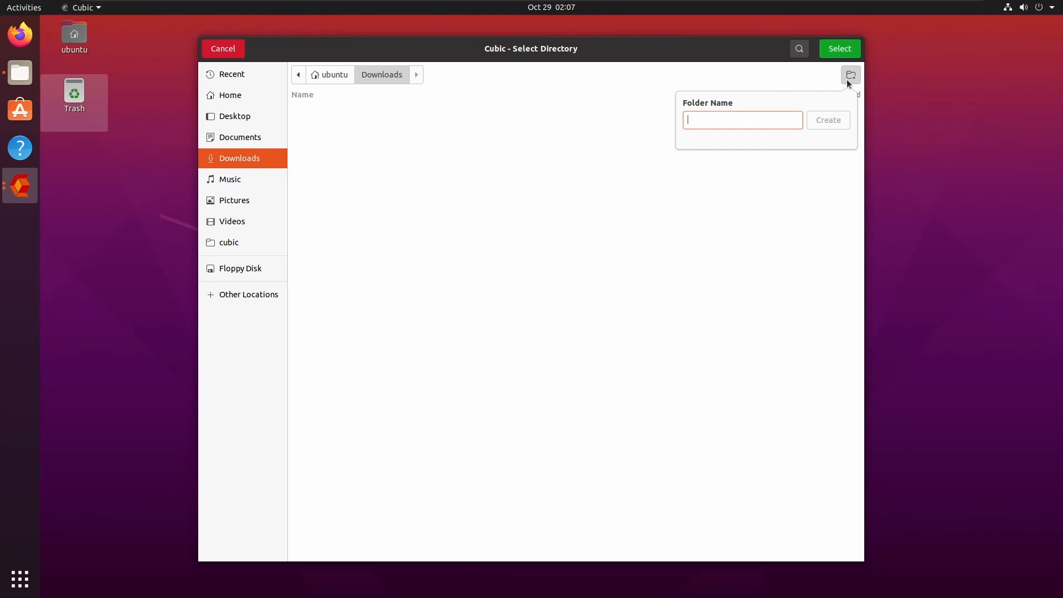
text(LinuxPa)
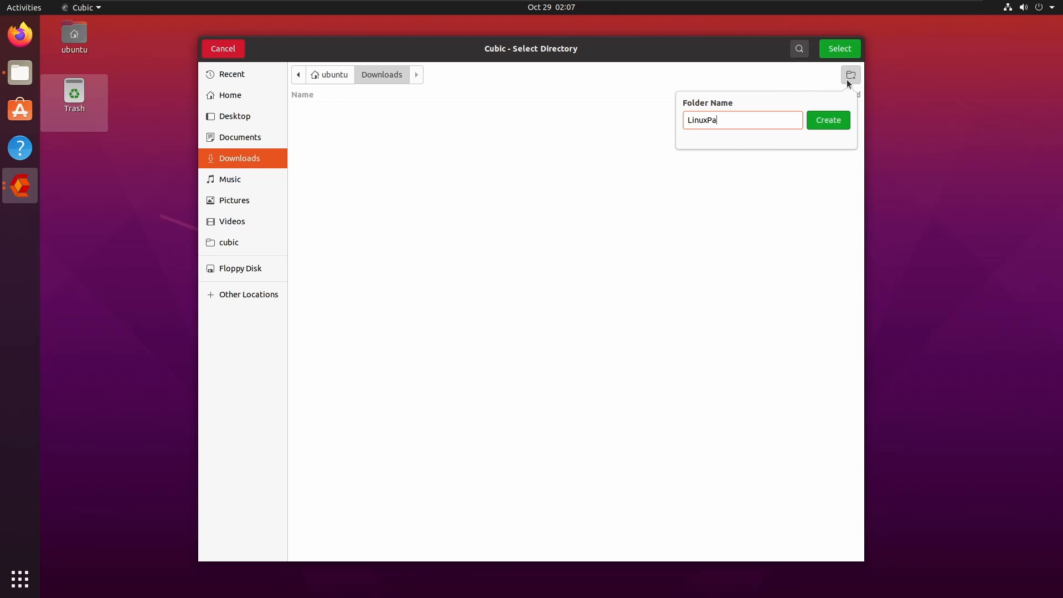
text(nicBuntuServer)
key(Return)
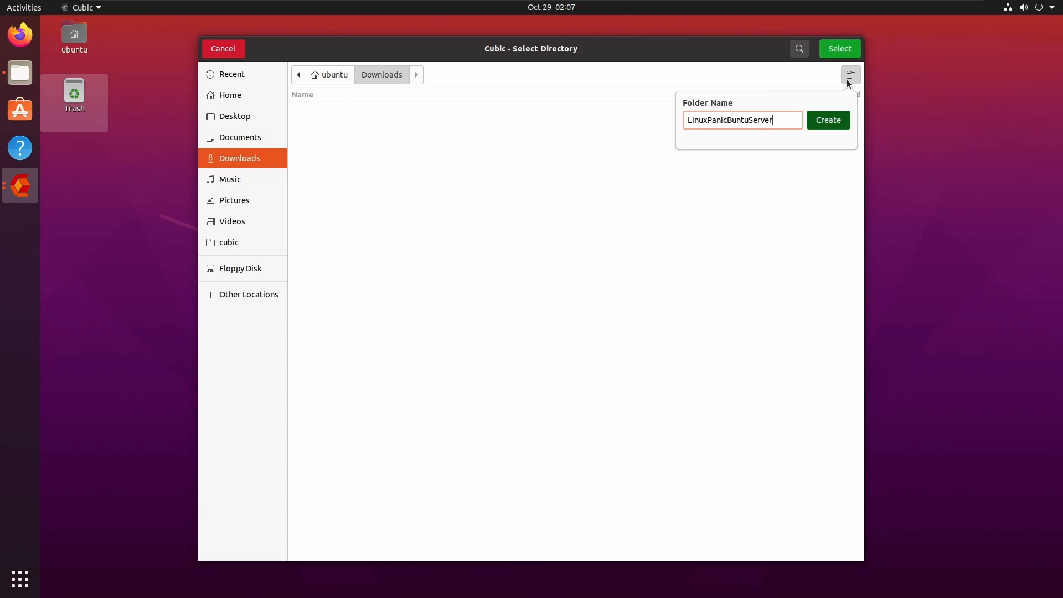
click(838, 49)
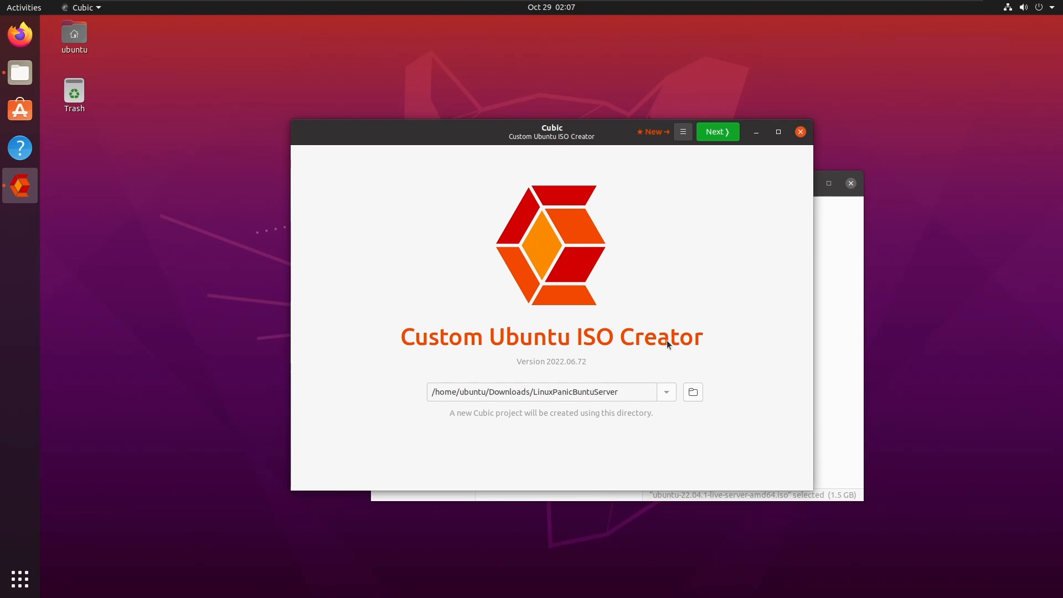
Choose ubuntu-22.04.1-live-server-amd64.iso from Downloads as the original disk image.
click(729, 132)
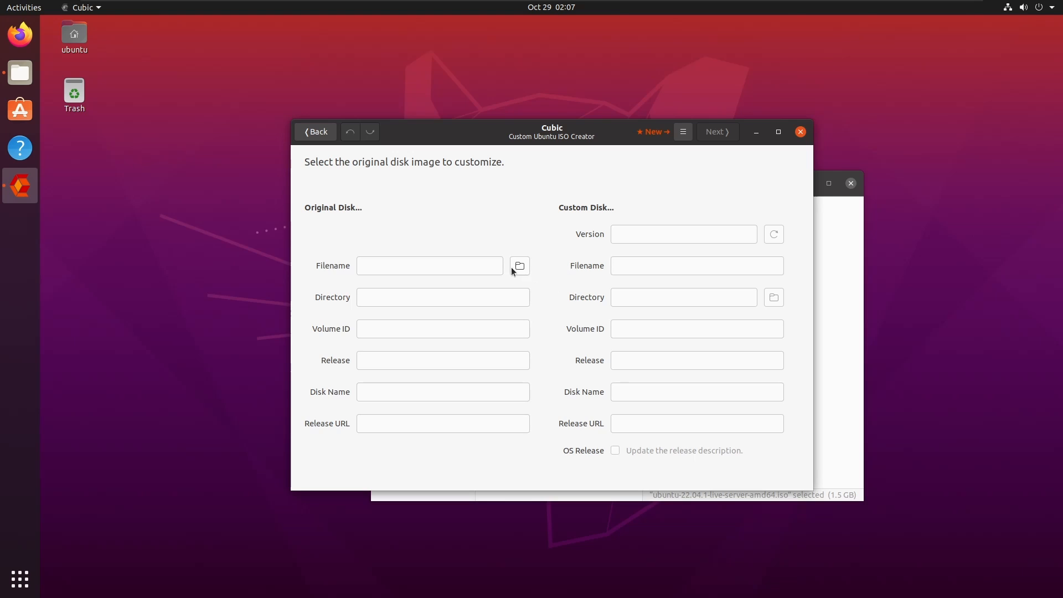
click(511, 268)
double_click(353, 137)
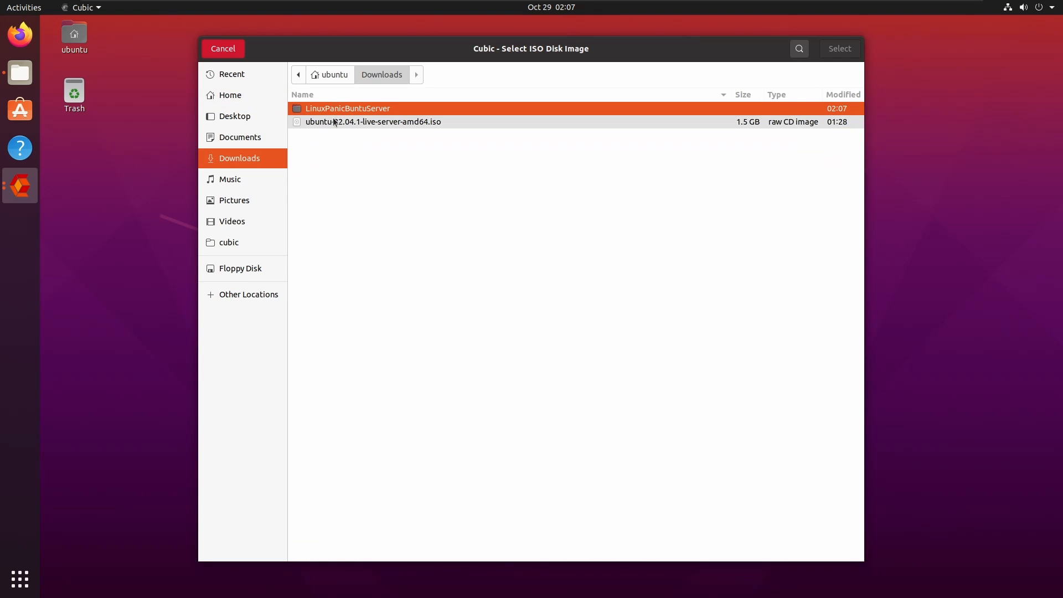
double_click(335, 122)
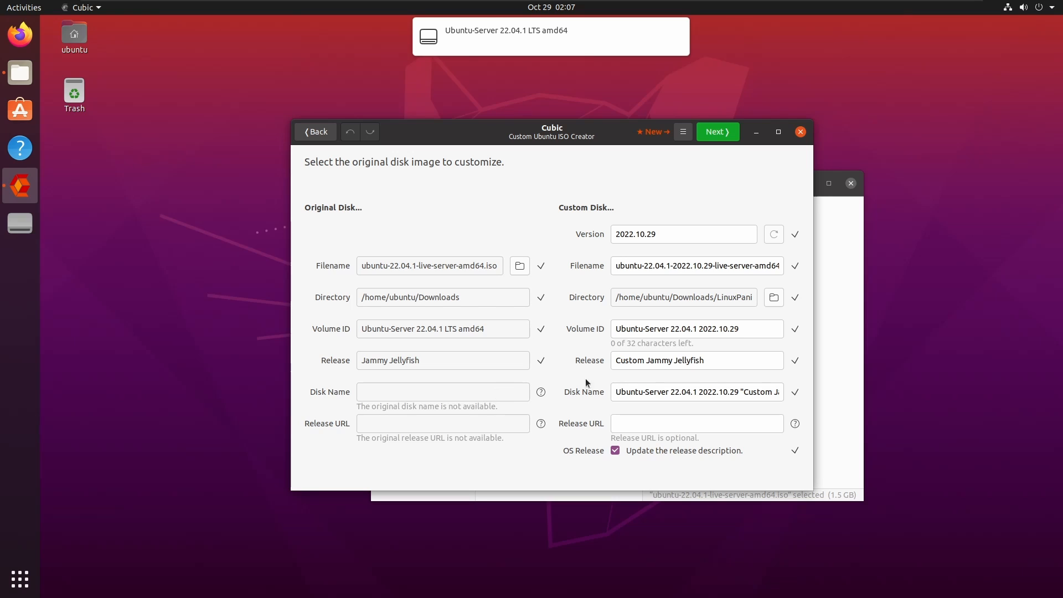
Change the custom disk's Version value to 1.
double_click(681, 232)
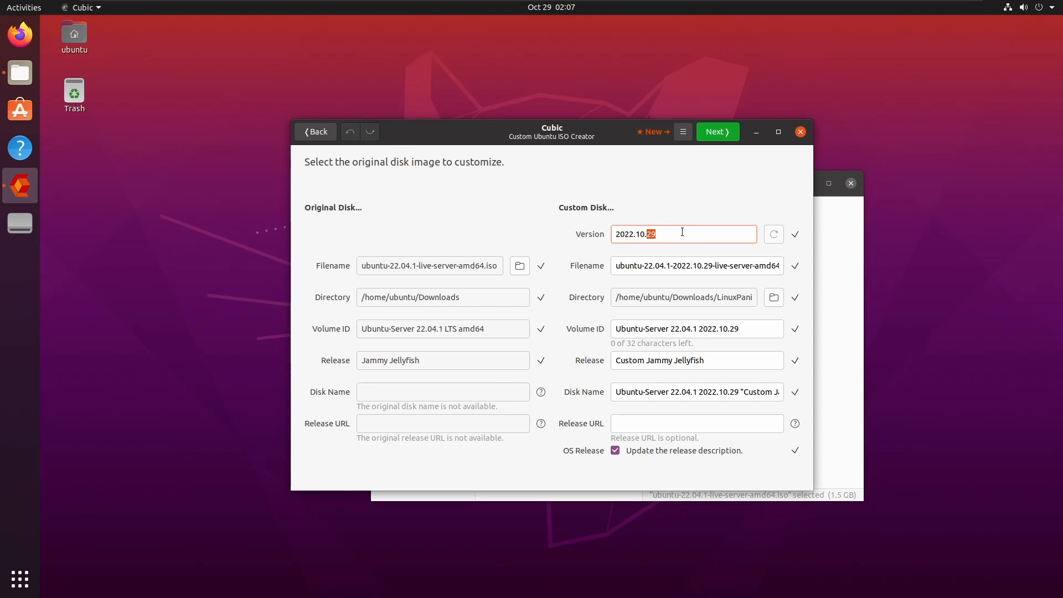
click(682, 232)
click(682, 232)
triple_click(682, 232)
click(682, 232)
triple_click(682, 232)
text(1)
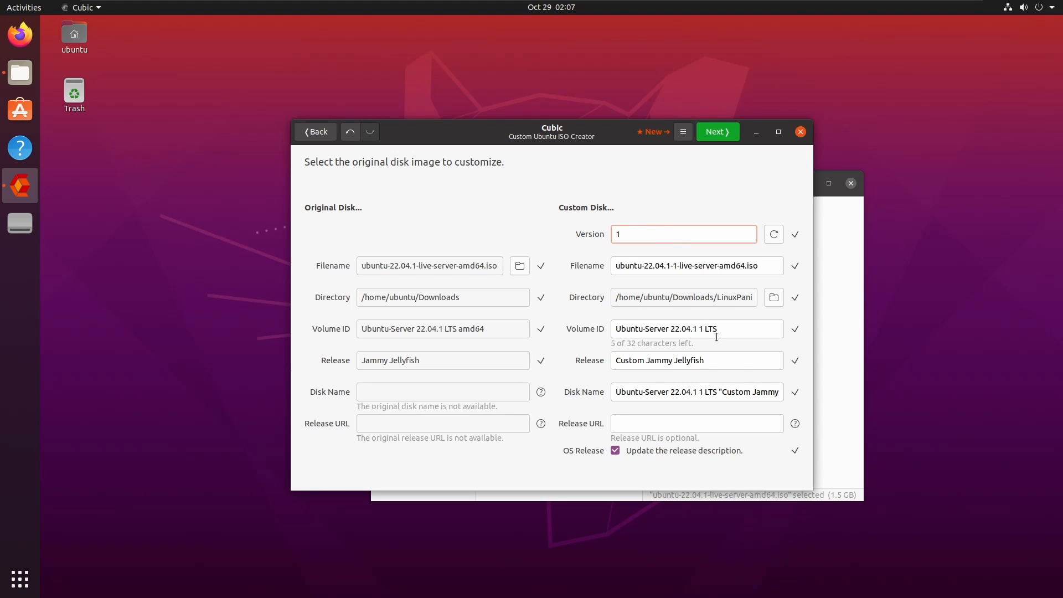
Set the custom Volume ID to LPBSv1.
drag(728, 326, 588, 327)
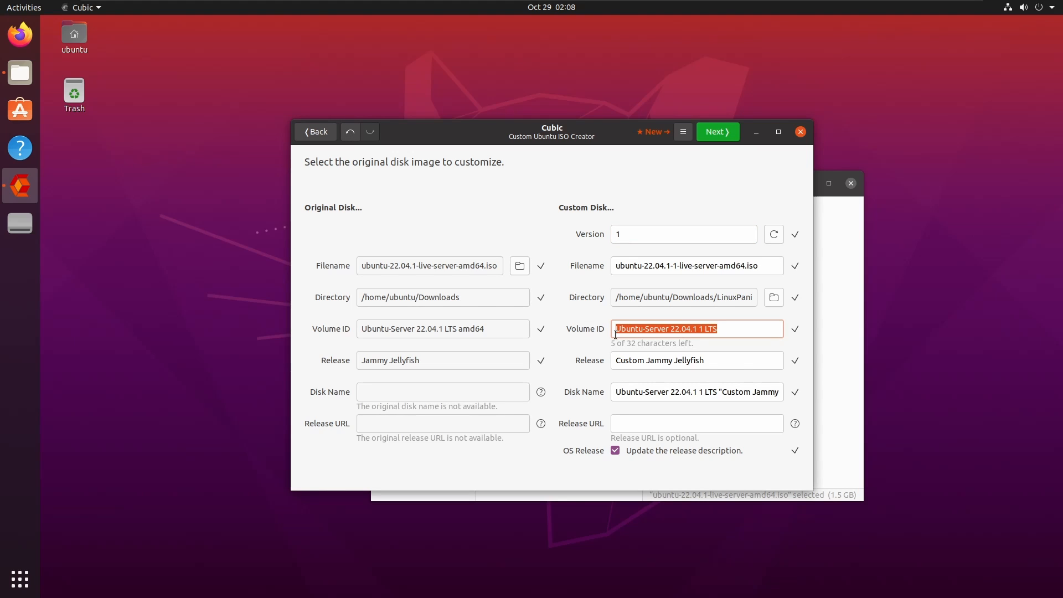
text(LPBS)
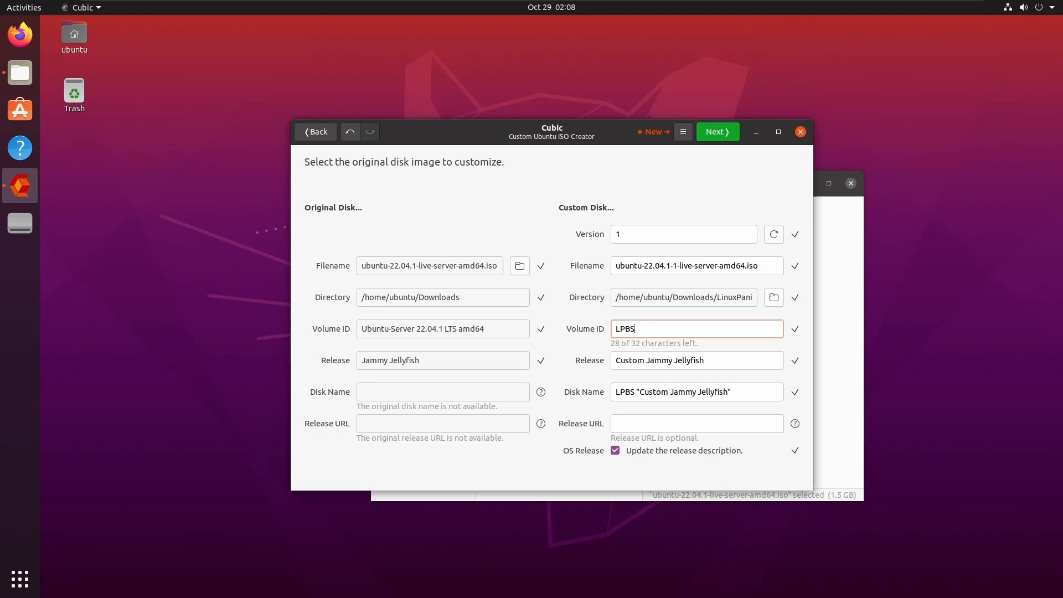
key(ctrl+a)
key(Right)
text(v1)
key(ctrl+a)
key(Tab)
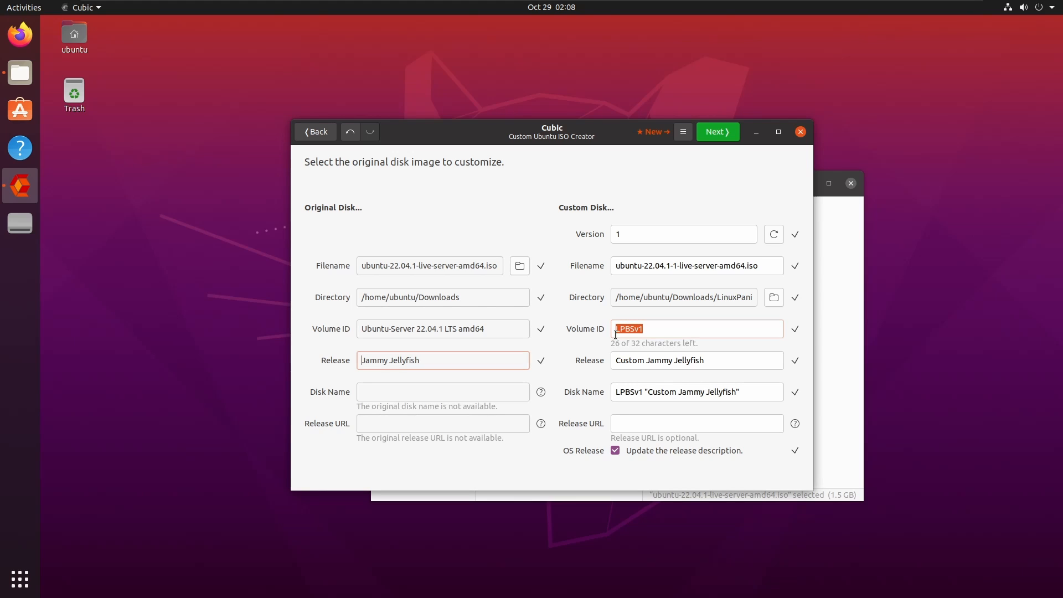
Name the custom release 'Linux Panic Buntu Server'.
key(Tab)
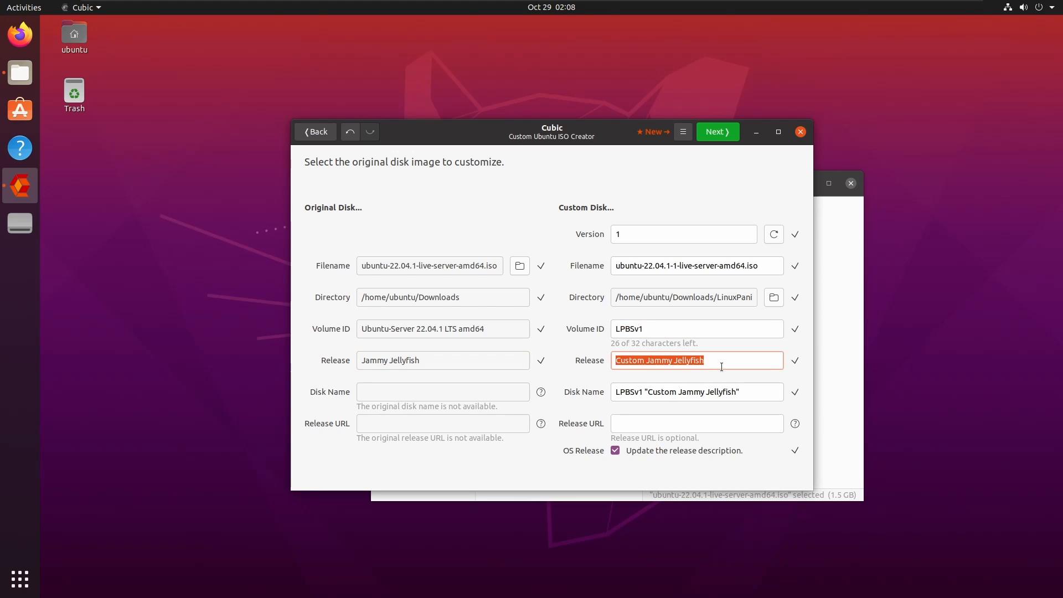
text(Linux panic)
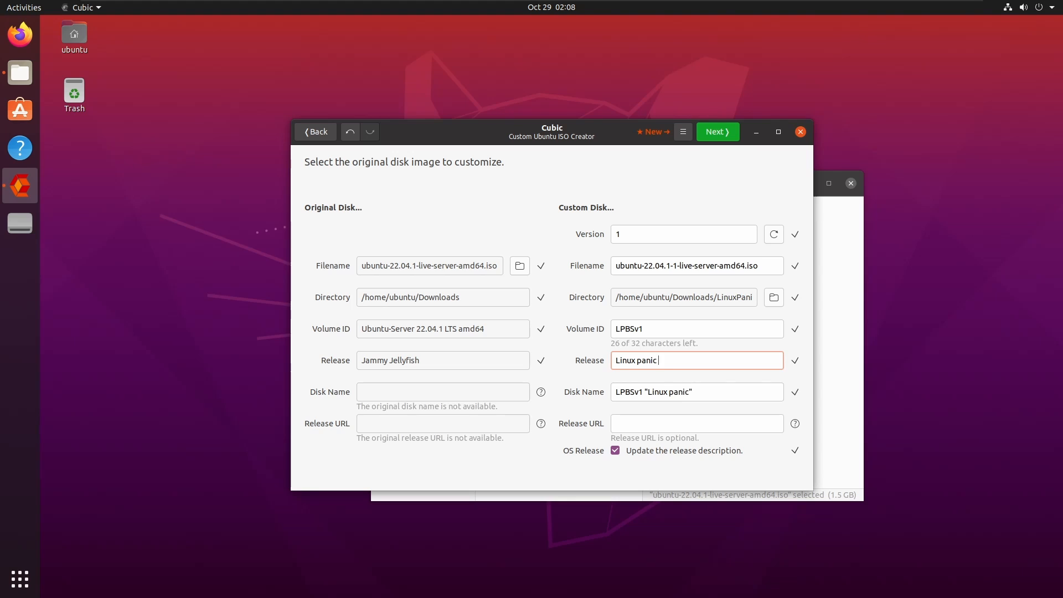
key(BackSpace)
key(BackSpace)
key(BackSpace)
key(BackSpace)
key(BackSpace)
text(Panic Buntu Server)
click(646, 427)
text(httpsL)
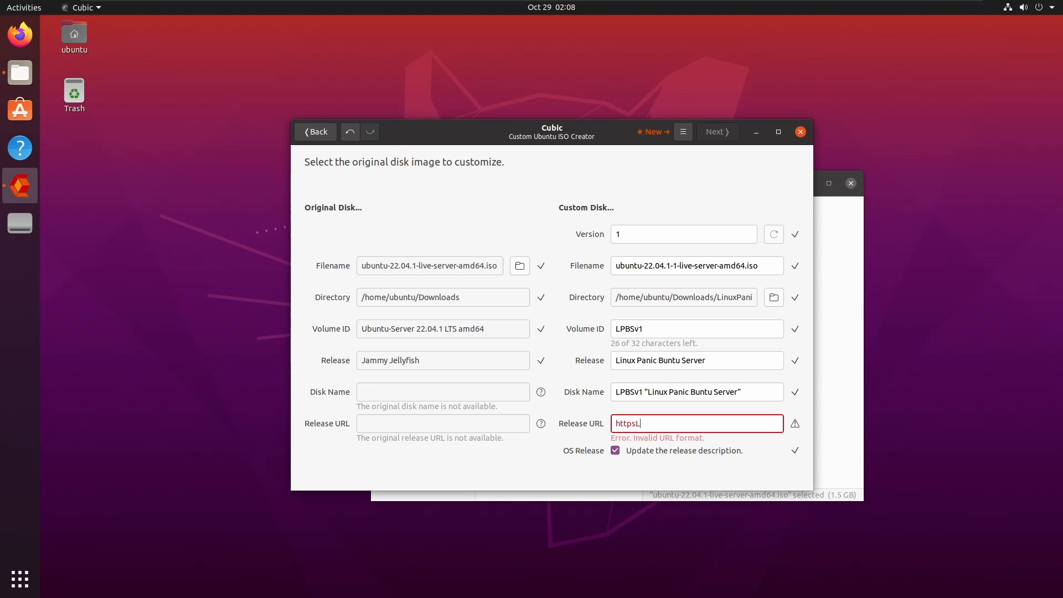
key(BackSpace)
text(://uop)
key(BackSpace)
key(BackSpace)
key(BackSpace)
text(youtube.com/c/)
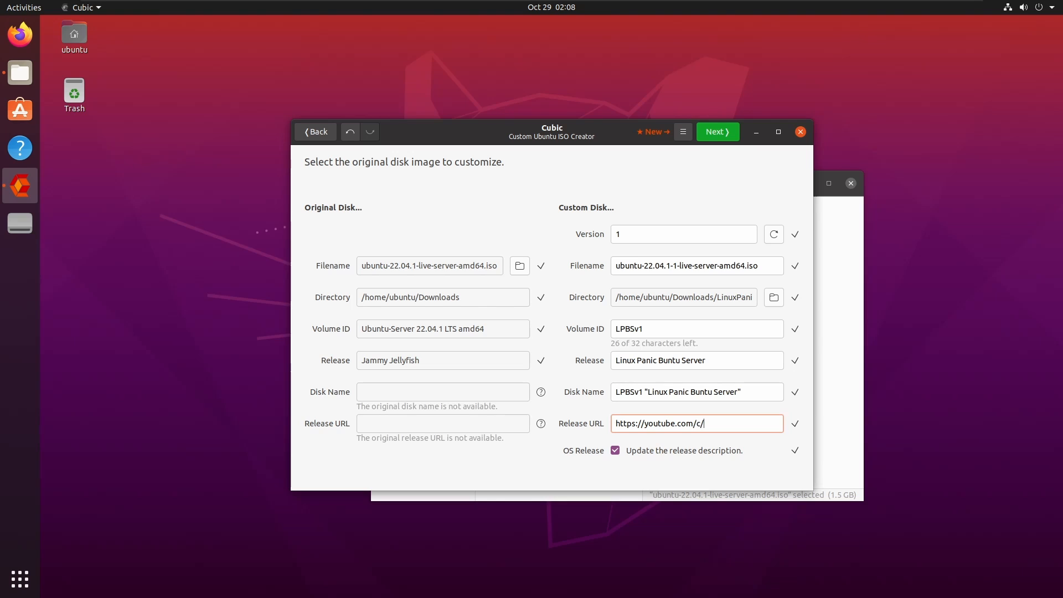
text(linuxpanic)
Proceed to extract the original disk and wait for the virtual environment terminal.
click(715, 133)
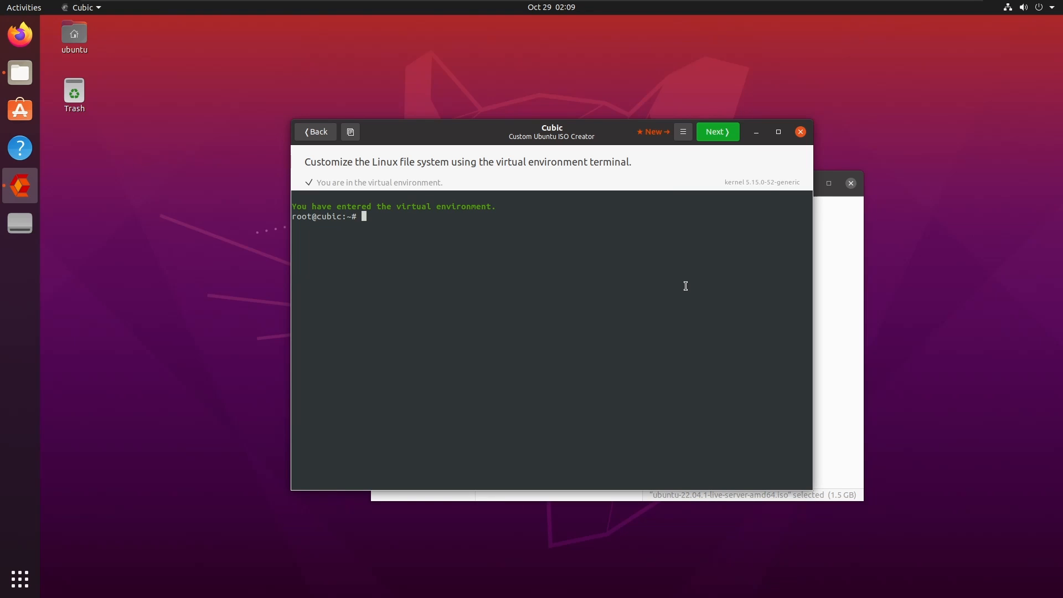
Run 'apt update && apt upgrade' in the virtual environment terminal.
text(apt update && apt upgrade)
key(Return)
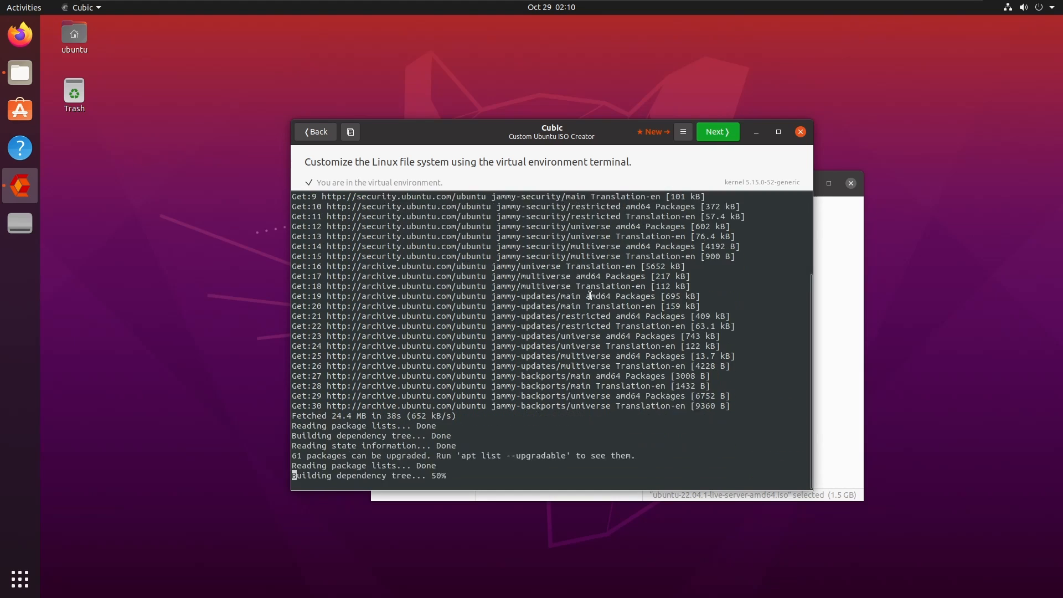
Confirm upgrading the 61 packages and review the output once the root prompt returns.
text(y)
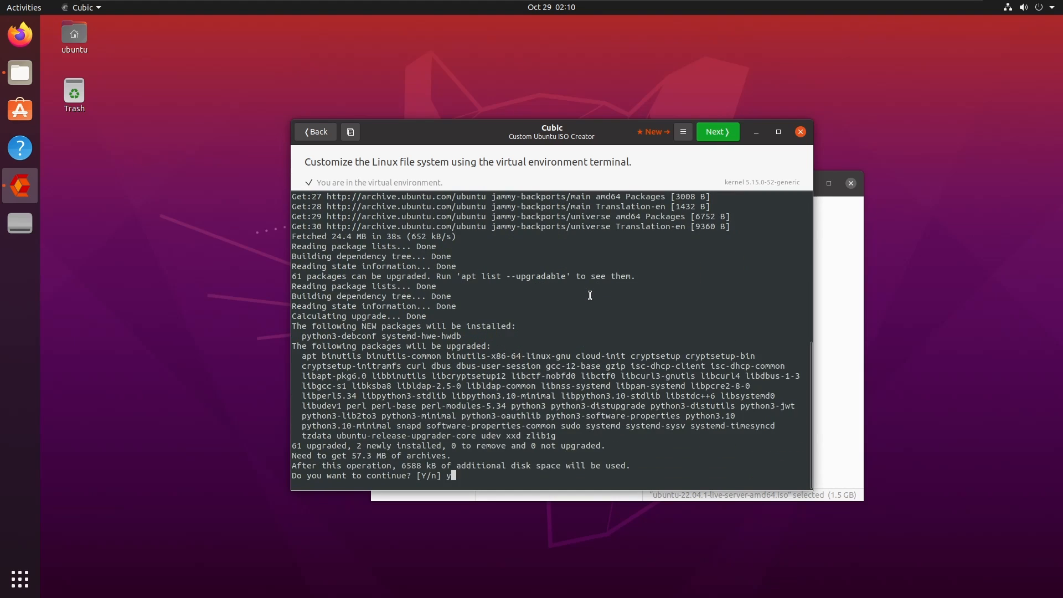
key(Return)
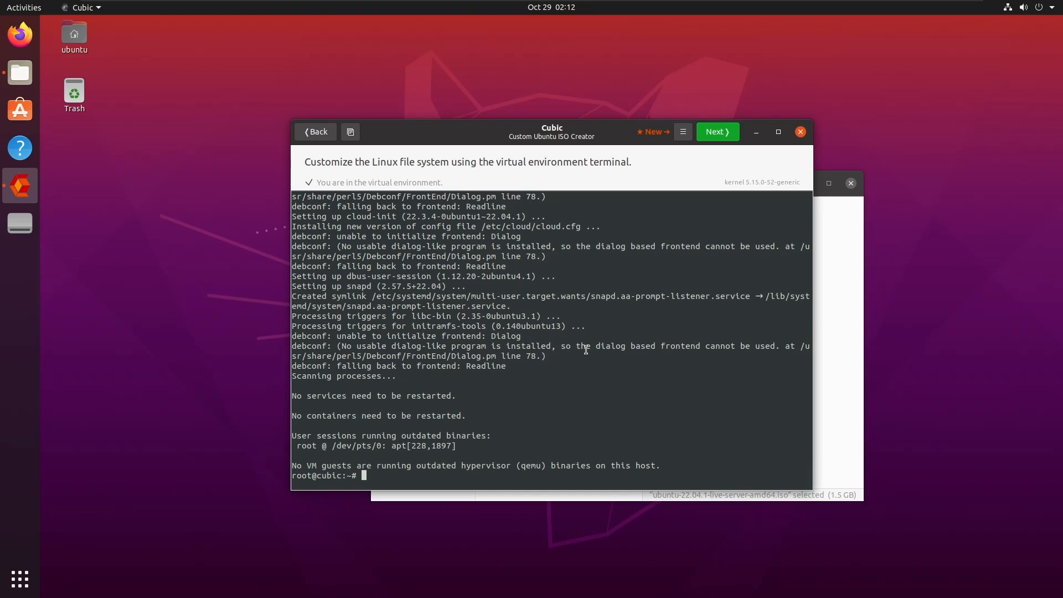
scroll(592, 354, up, 3)
scroll(593, 353, up, 6)
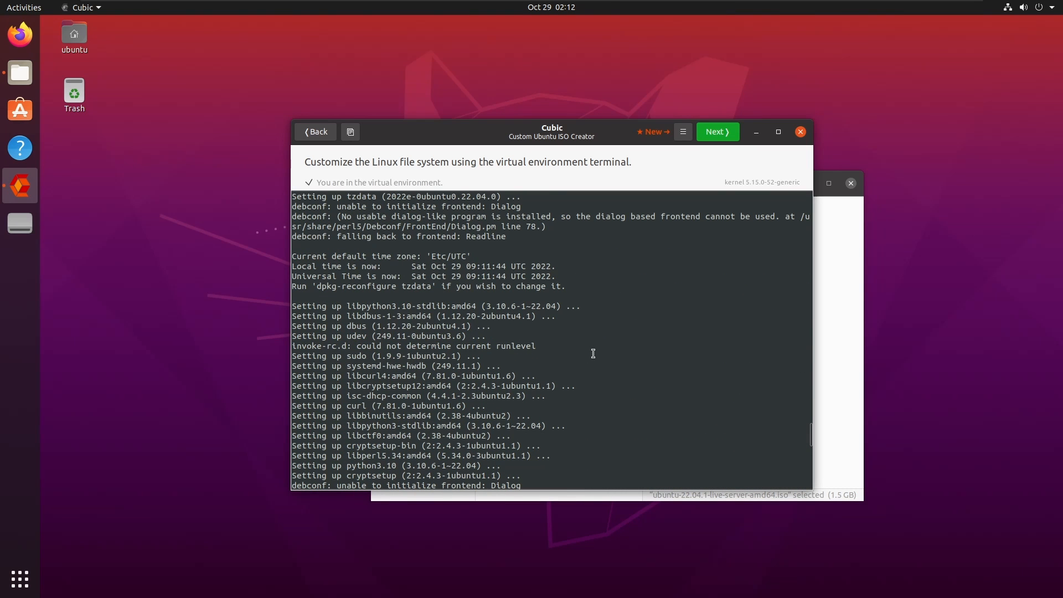
scroll(590, 352, up, 10)
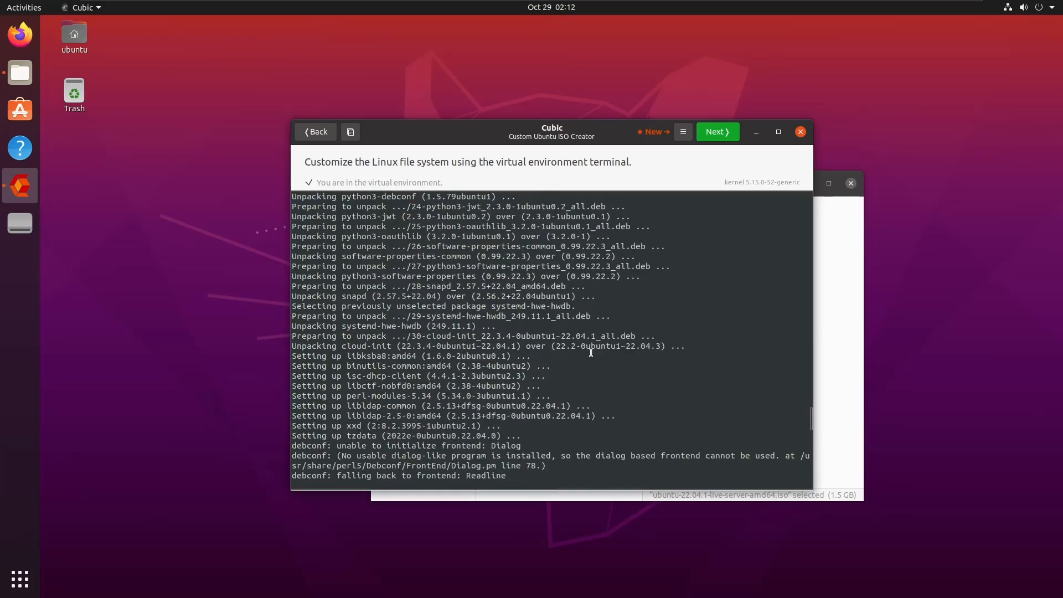
scroll(591, 352, down, 15)
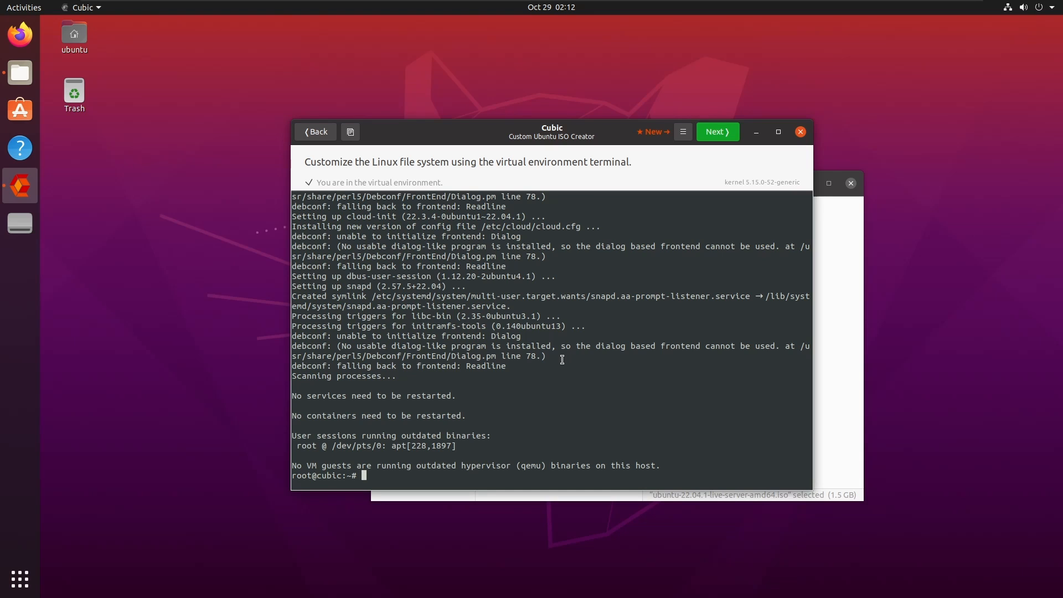
Install vim in the virtual environment, correcting the failed 'bim' package name.
text(apt install bim)
key(Return)
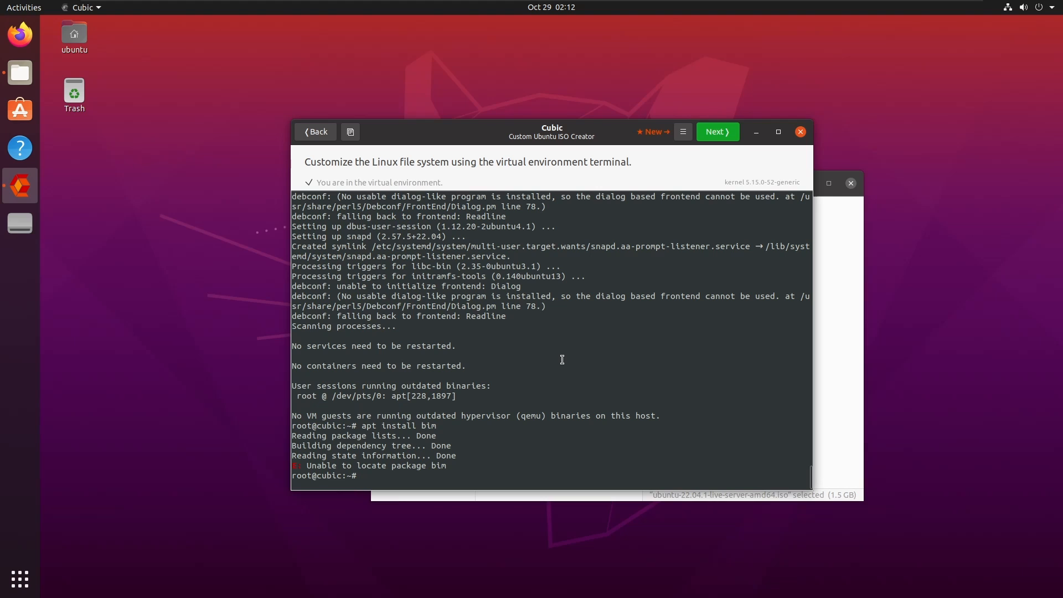
key(Up)
key(Left)
key(Left)
key(BackSpace)
text(v)
key(Return)
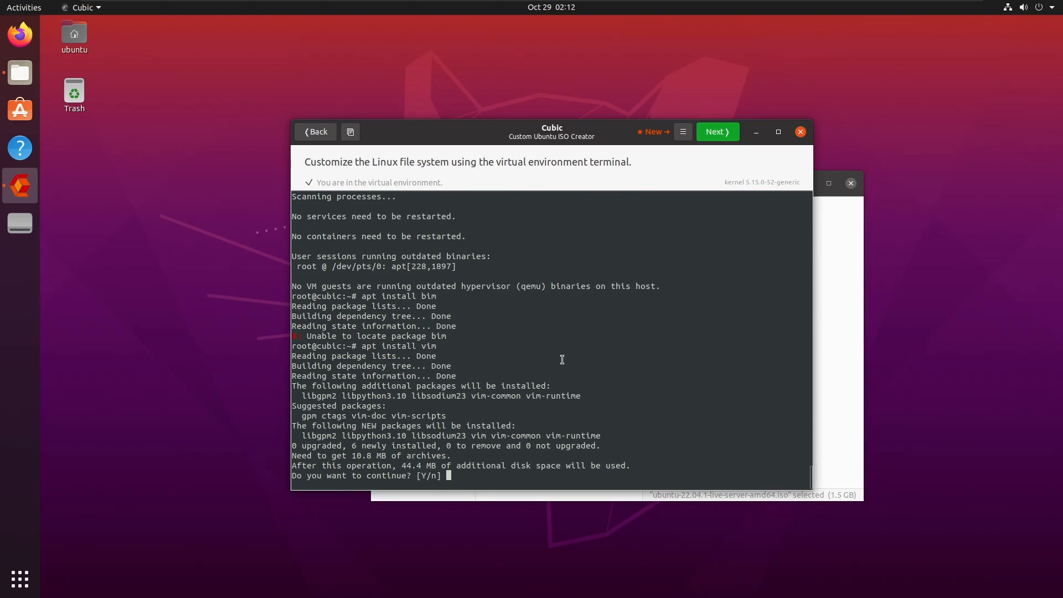
text(y)
key(Return)
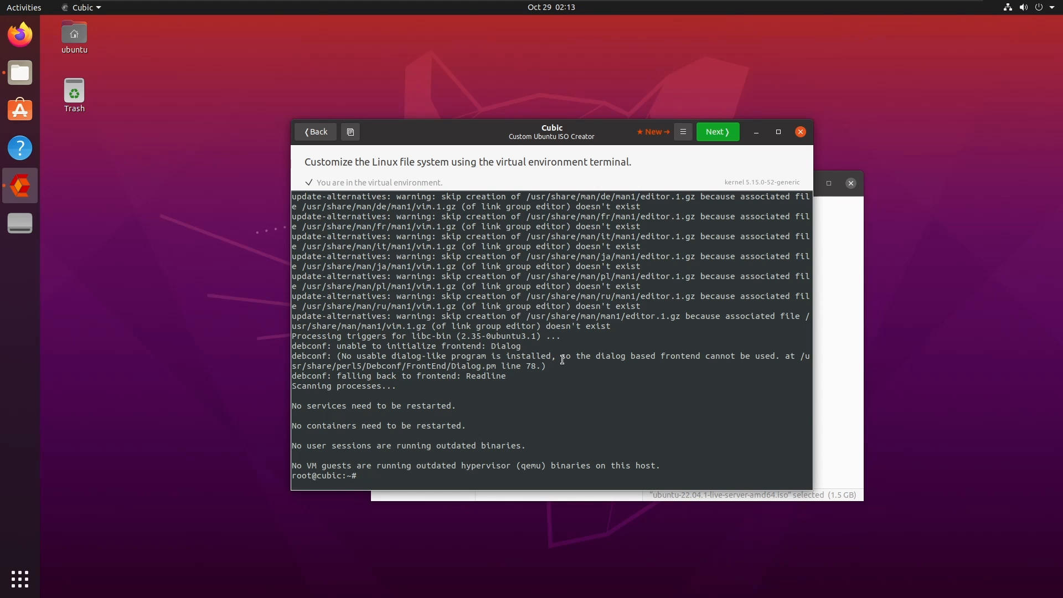
Install neofetch with its dependencies via apt install neofetch, confirming with y.
text(apt install neofetch)
key(Return)
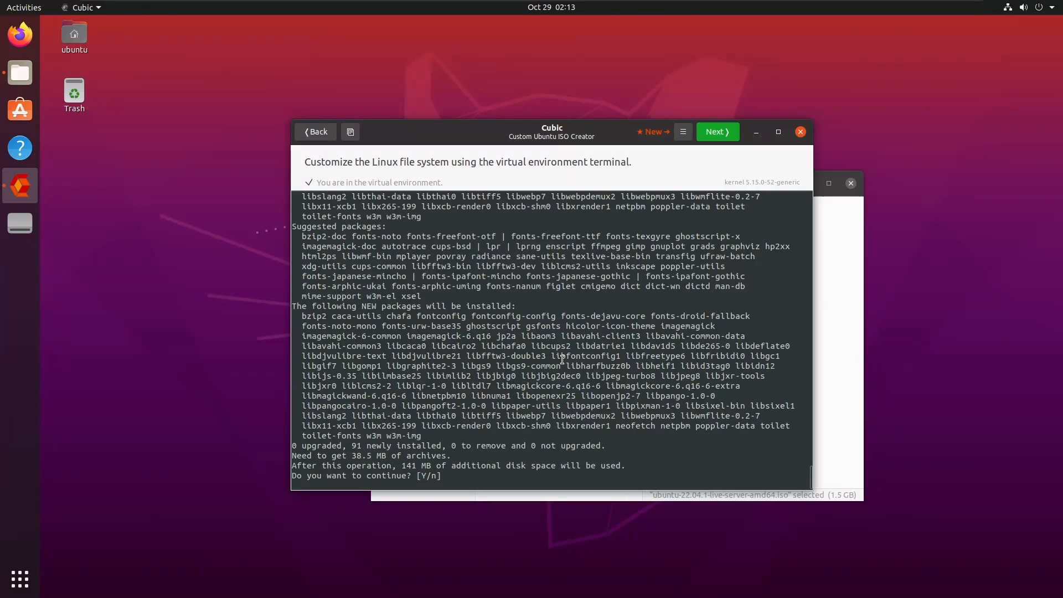
text(y)
key(Return)
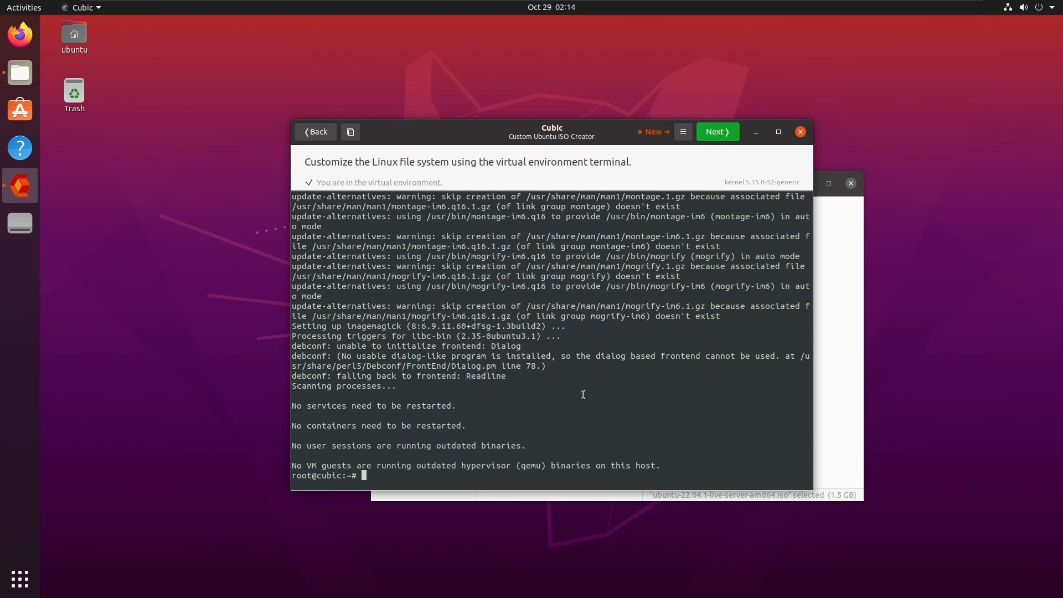
Install ufw with apt install ufw, confirming with y, then enter apt install git.
text(sudo)
key(BackSpace)
key(BackSpace)
key(BackSpace)
key(BackSpace)
key(BackSpace)
text(apt install ufw)
key(Return)
text(y)
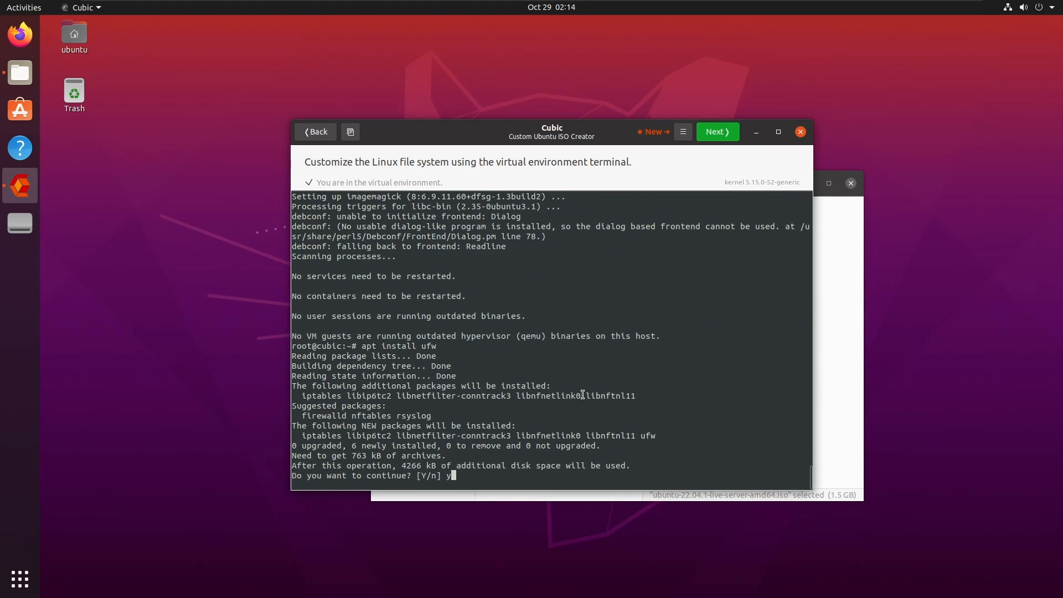
key(Return)
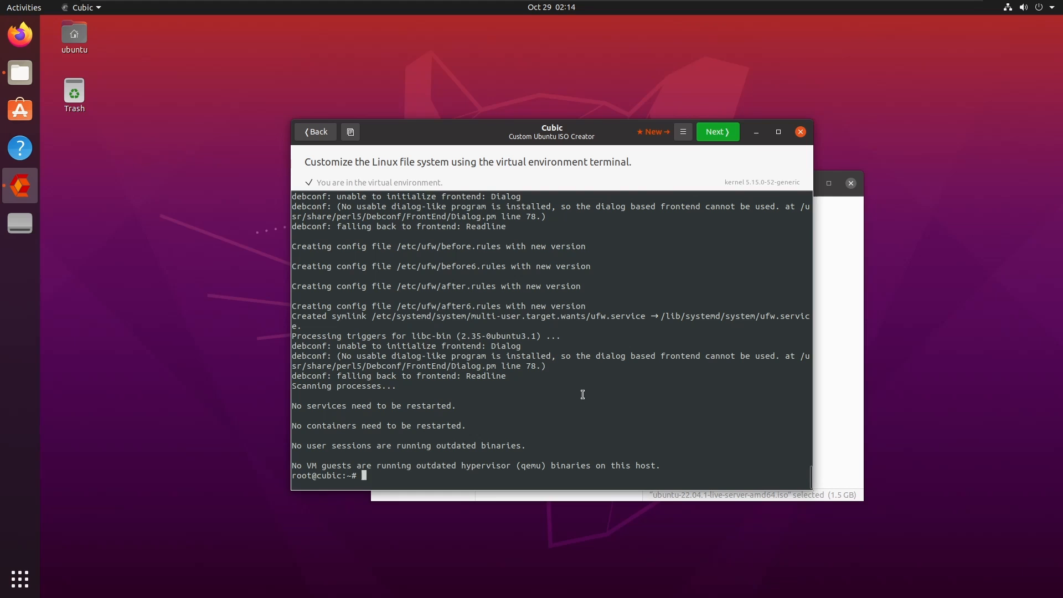
text(apt install git)
Install git and its dependencies with apt install git, answering y at the prompt.
key(Return)
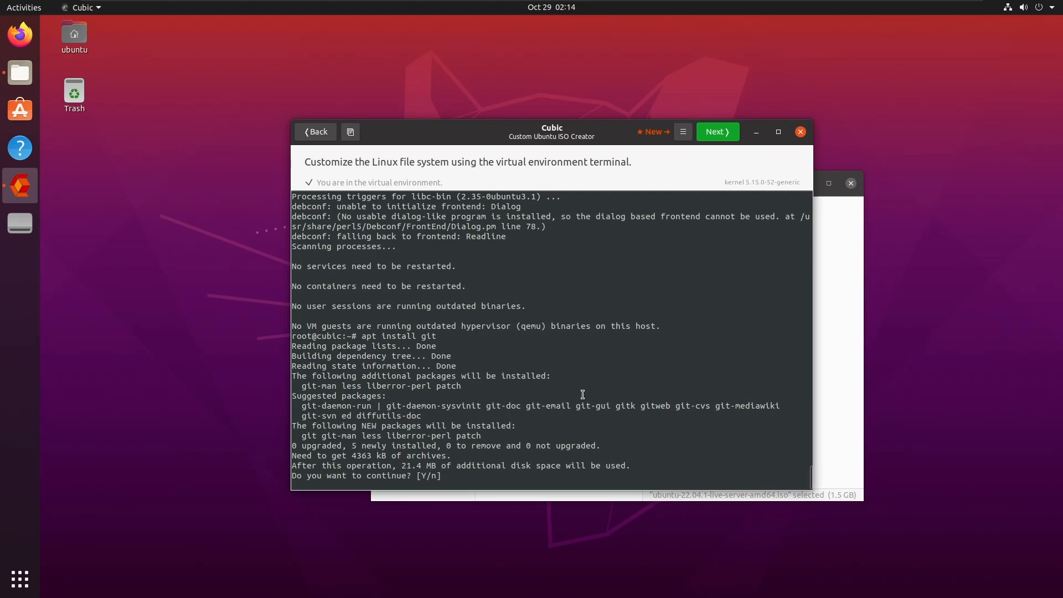
text(y)
key(Return)
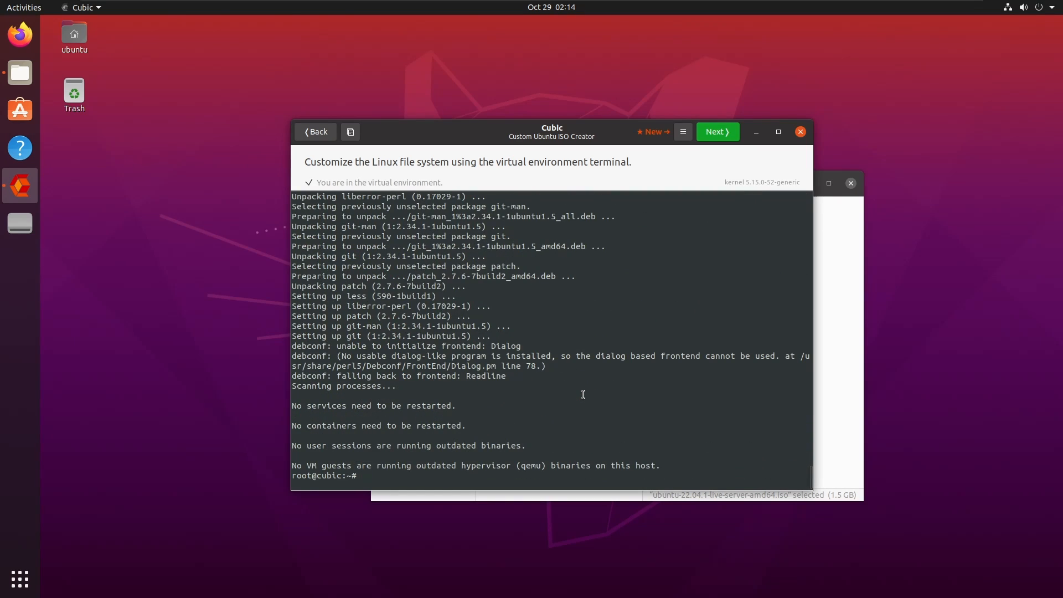
text(vim .bashrc)
Add a 'neofetch' line after the final #fi in root's .bashrc and save with :wq!
key(Return)
key(Down)
key(Down)
key(Down)
key(Down)
key(Down)
key(Down)
key(Down)
key(Down)
key(Down)
key(Down)
key(Down)
key(Down)
key(Down)
key(Down)
key(Down)
key(Down)
key(Down)
key(Down)
key(Down)
key(Down)
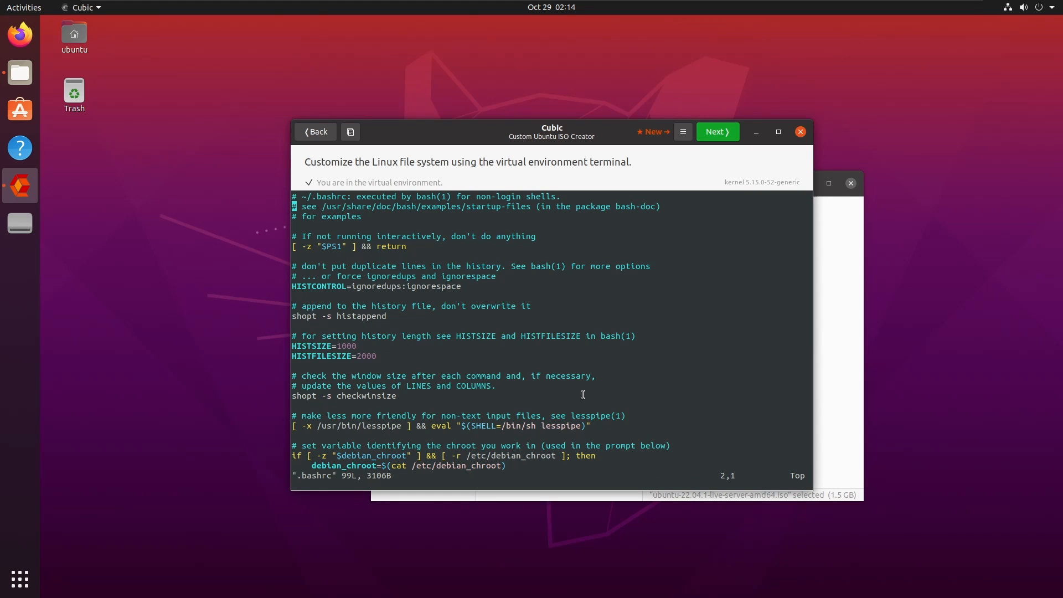
key(Down)
key(Down)
key(Down)
key(Down)
key(Down)
key(Down)
key(Down)
key(Down)
key(Down)
key(Down)
key(Down)
key(Down)
key(Down)
key(Down)
key(Down)
key(Down)
key(Down)
key(Down)
key(Down)
key(Down)
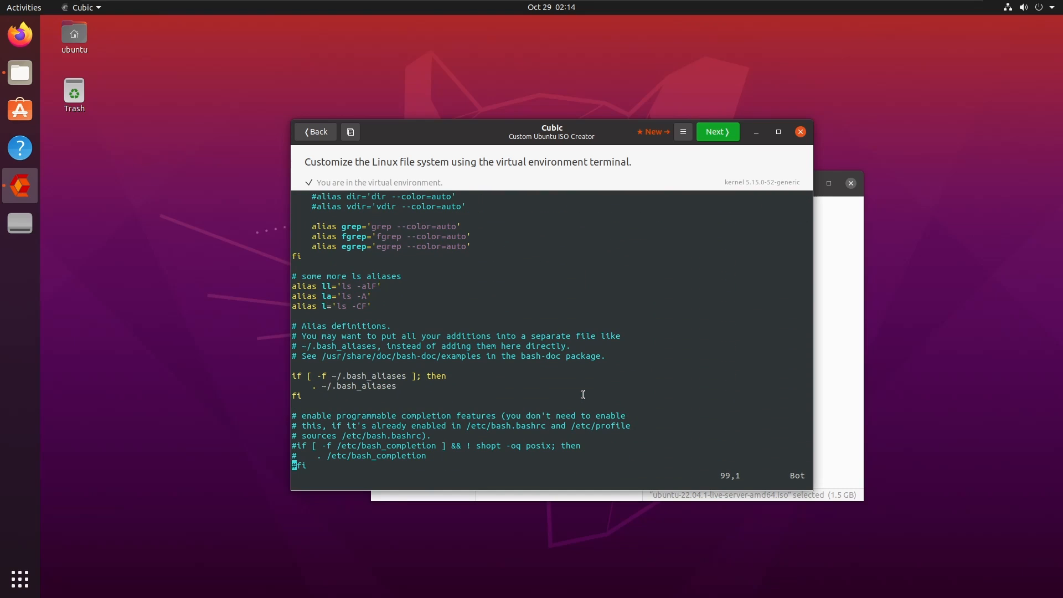
key(Right)
key(Right)
key(i)
key(Right)
key(Return)
key(Return)
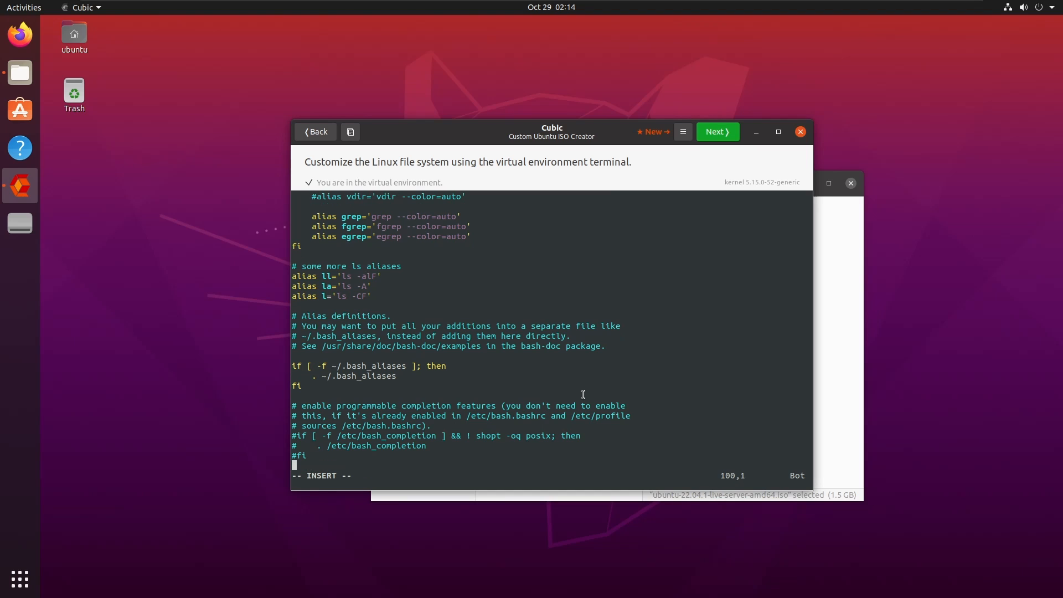
text(neofetch)
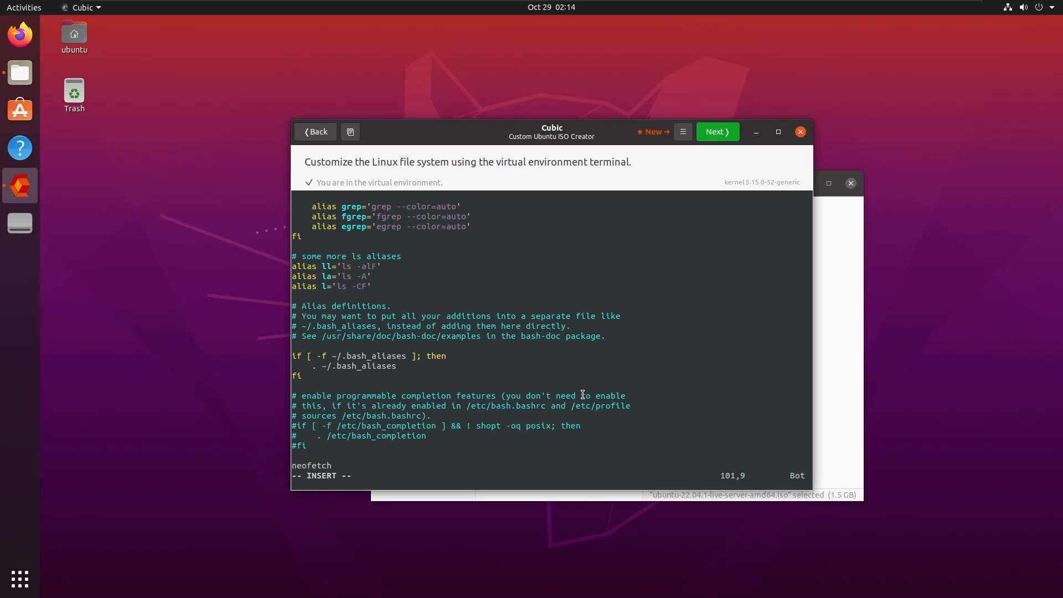
key(Escape)
text(:wq!)
key(Return)
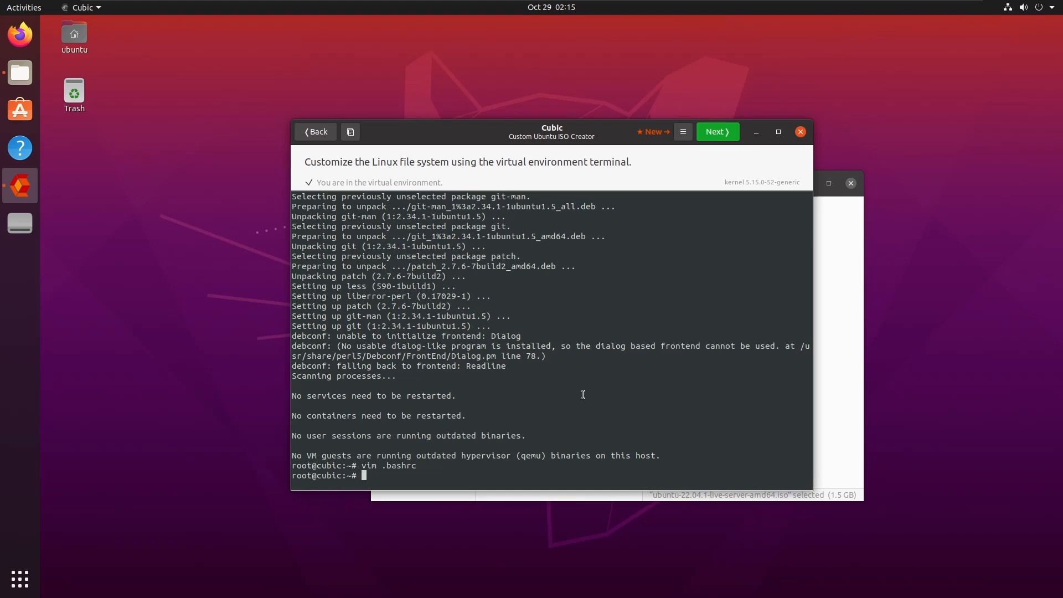
List root's home folder with ls -la and open .viminfo in vim after nano fails.
text(ls -la)
key(Return)
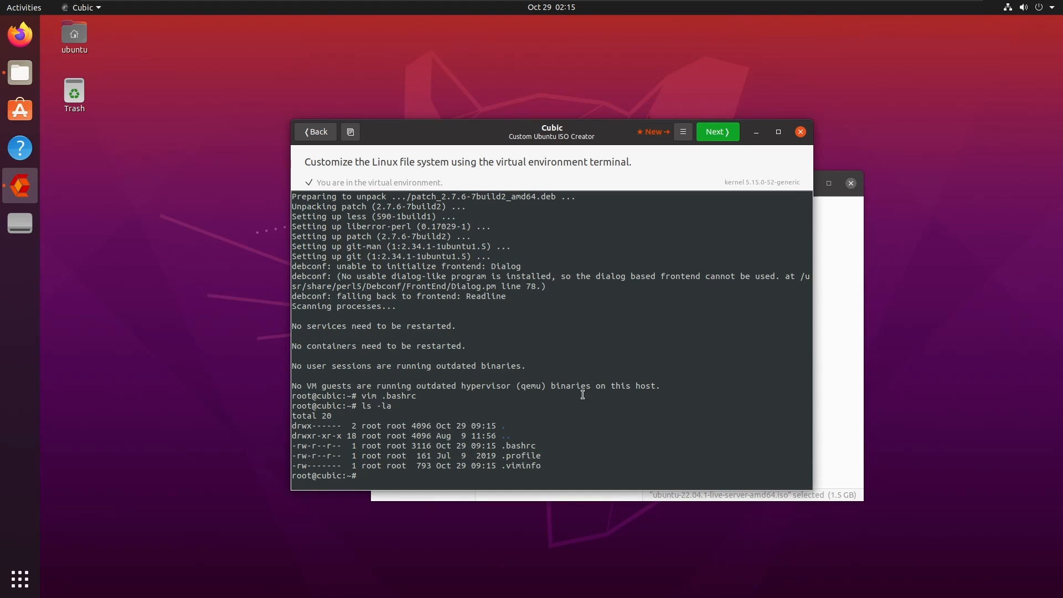
text(nano .vimi)
key(Tab)
key(Return)
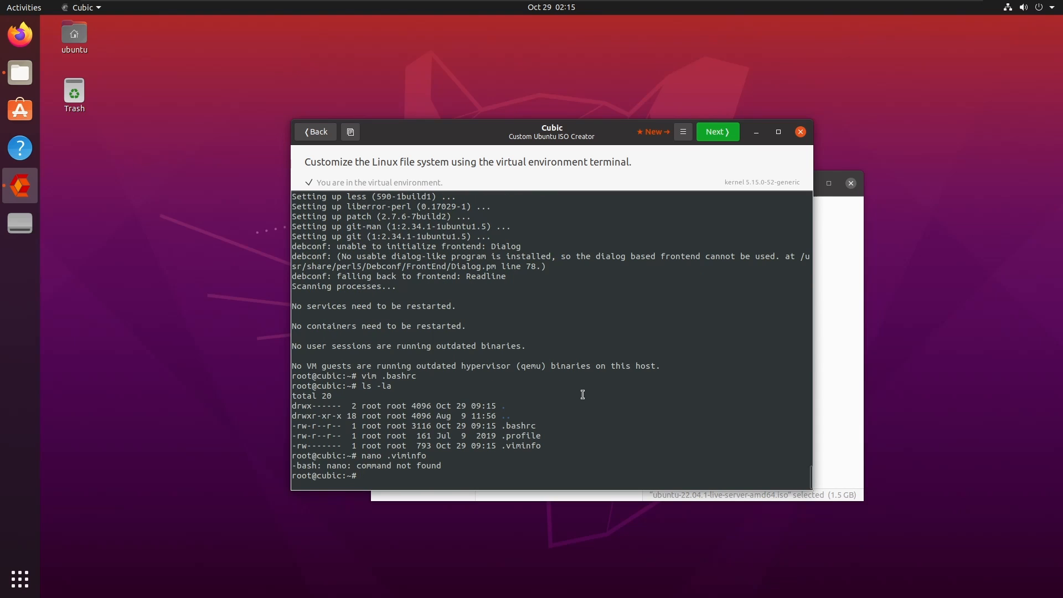
key(Up)
key(Left)
key(Left)
key(Left)
key(Left)
key(Left)
key(Left)
key(Left)
key(Left)
key(BackSpace)
key(BackSpace)
key(BackSpace)
key(BackSpace)
key(BackSpace)
text(vim)
key(Return)
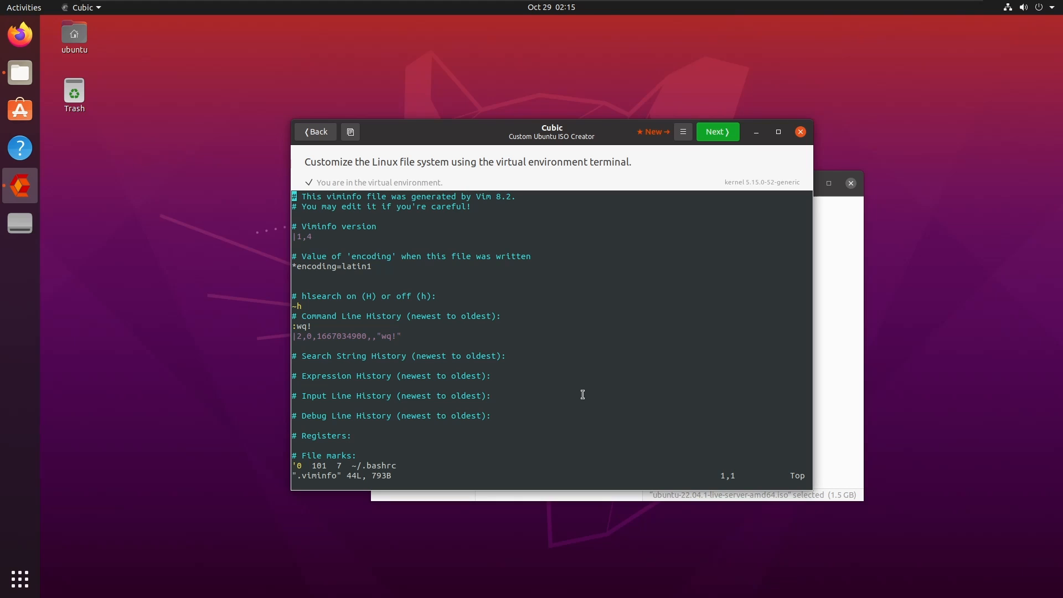
Close .viminfo with :wq and move up to the filesystem root with cd ...
key(Down)
key(Down)
key(Down)
key(Down)
key(Down)
key(Down)
key(Down)
key(Down)
key(Down)
key(Down)
key(Down)
key(Down)
key(Down)
key(Down)
key(Down)
key(Down)
key(Down)
key(Down)
key(Down)
key(Down)
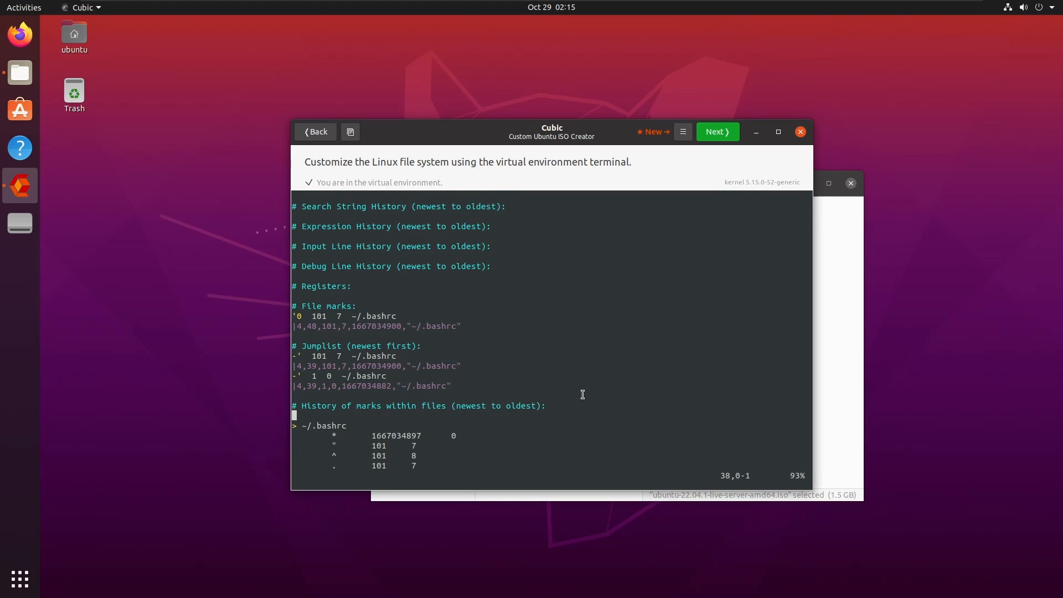
key(Down)
key(Down)
key(Down)
key(Down)
key(Down)
key(Down)
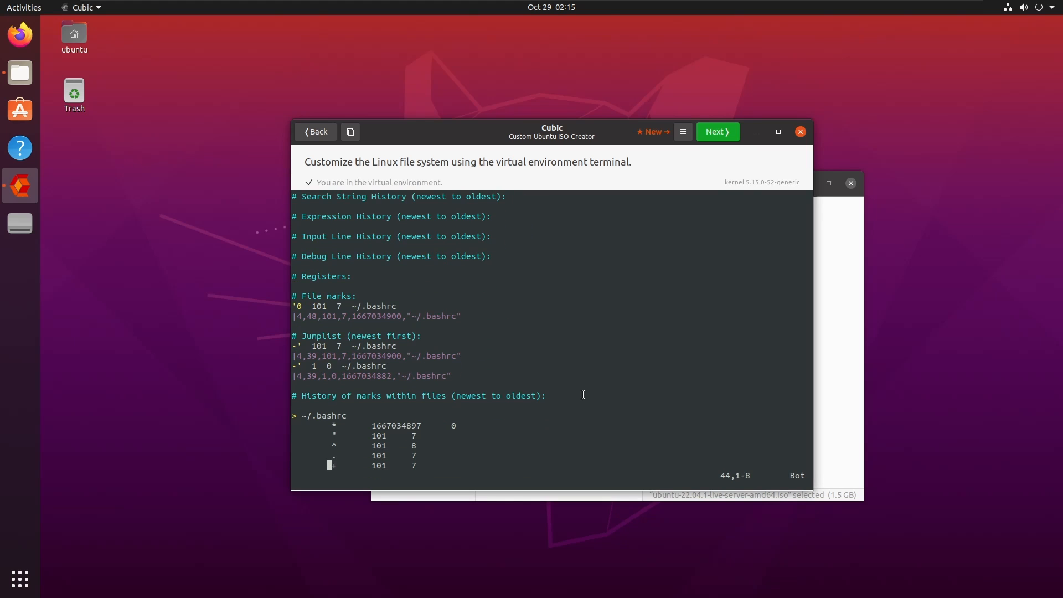
key(Right)
key(Right)
key(Right)
key(Right)
key(Right)
key(Right)
key(ctrl+c)
text(:wq)
key(Return)
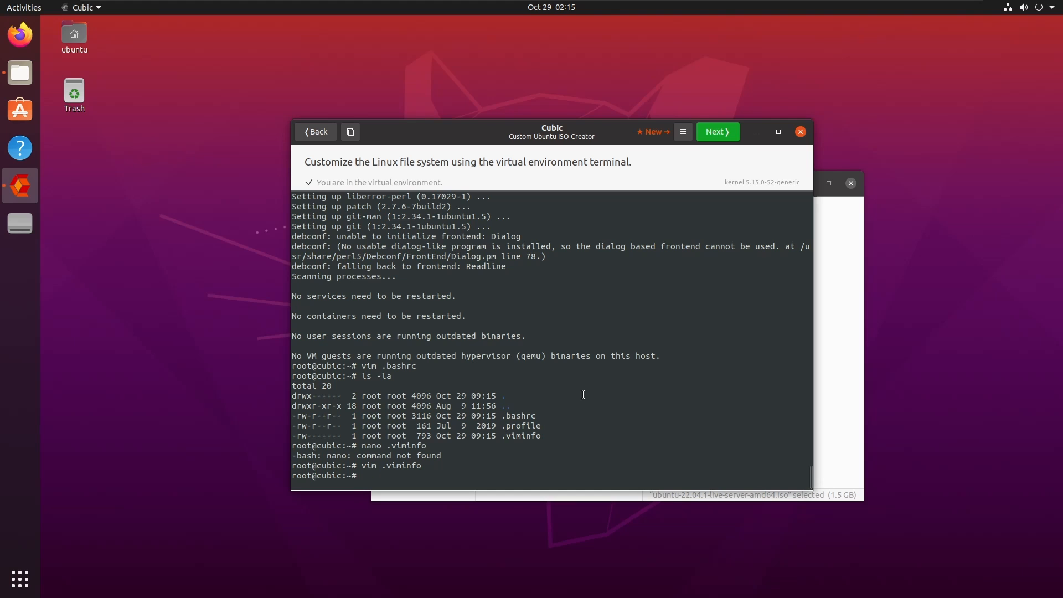
text(cd ..)
key(Return)
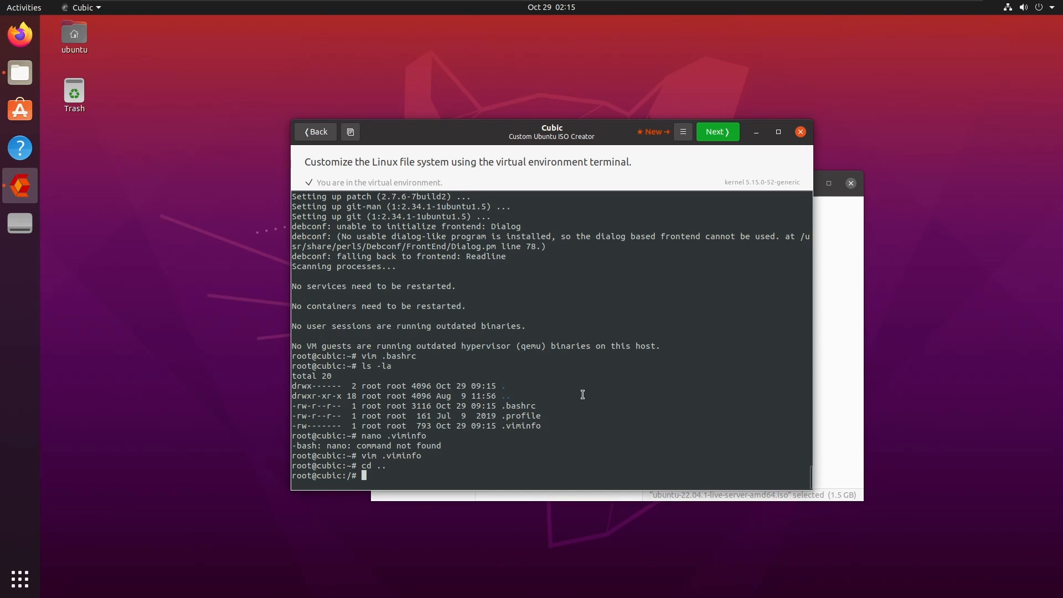
List the root directory, then change into /var and list its contents.
text(ls -la)
key(Return)
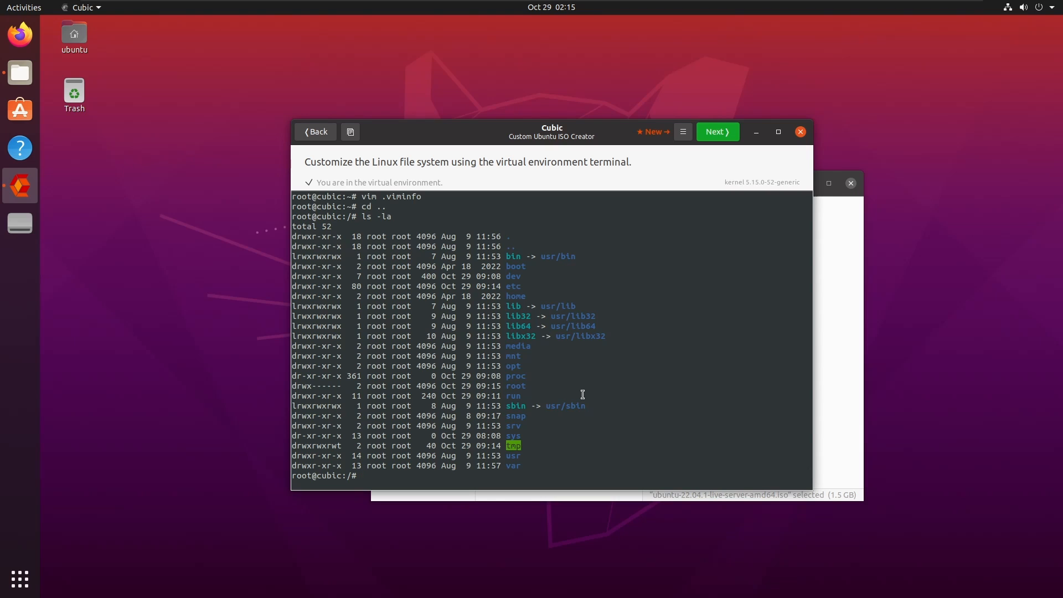
text(cd var/)
key(Return)
text(ls -la)
key(Return)
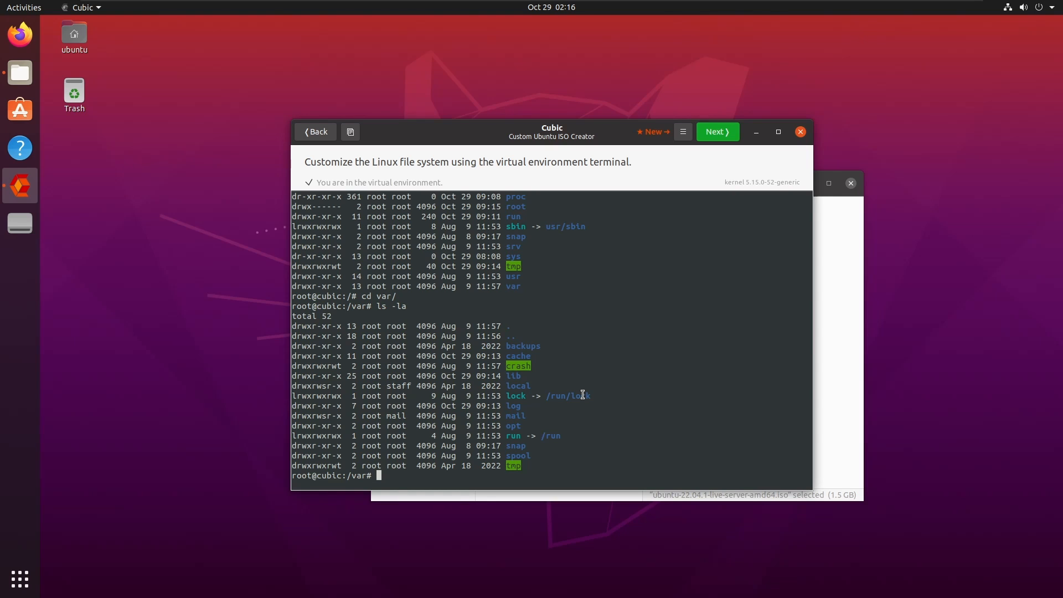
Go back up to / and list the root directory's contents again.
text(cd)
key(Return)
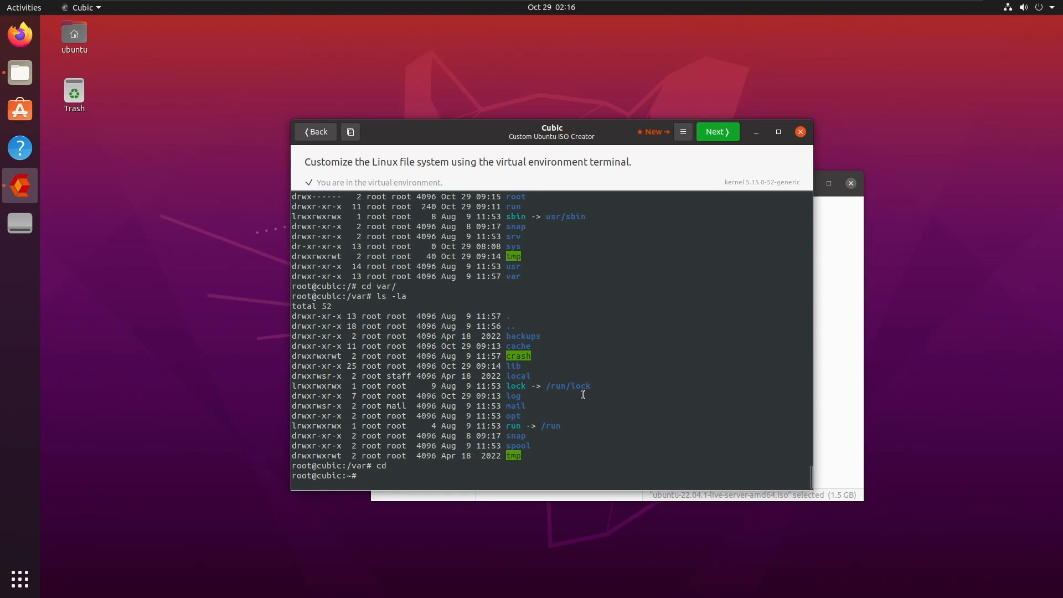
text(cd ..)
key(Return)
text(l)
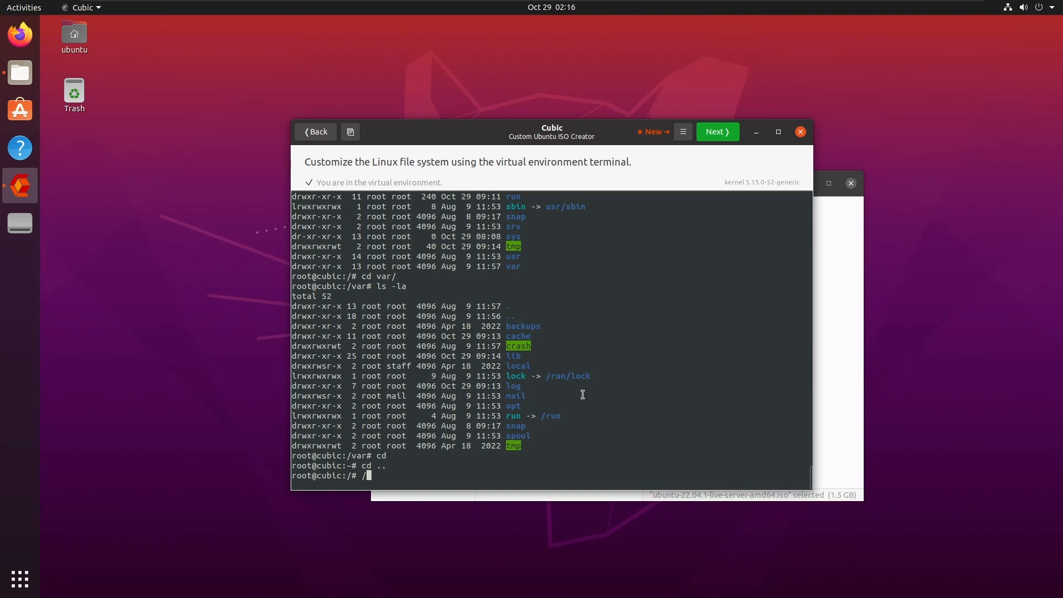
text(s -la)
key(Return)
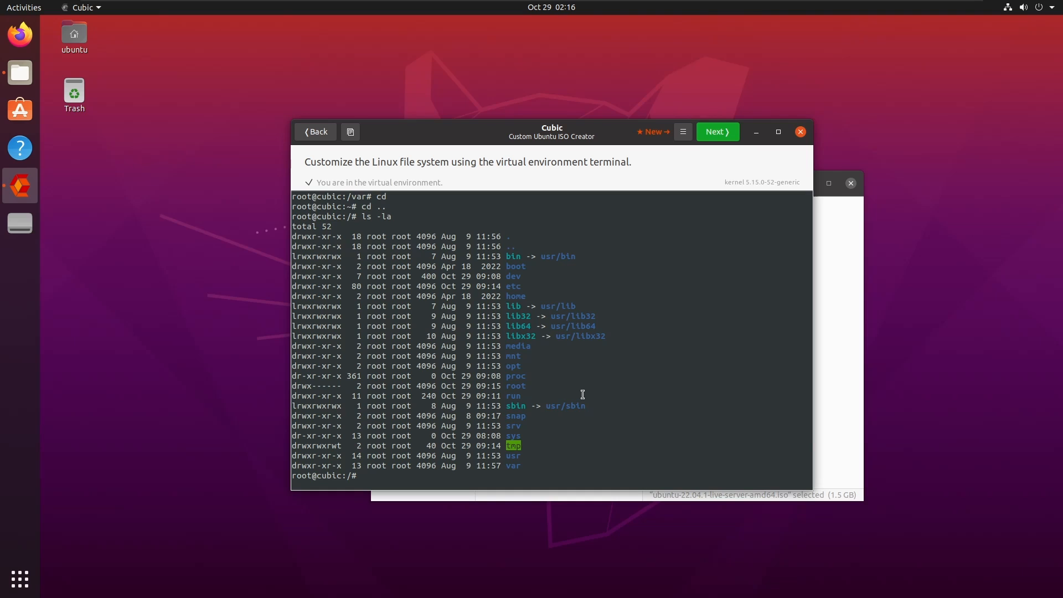
List the contents of /usr with ls -la, then return to root's home directory.
text(cd usr)
key(Return)
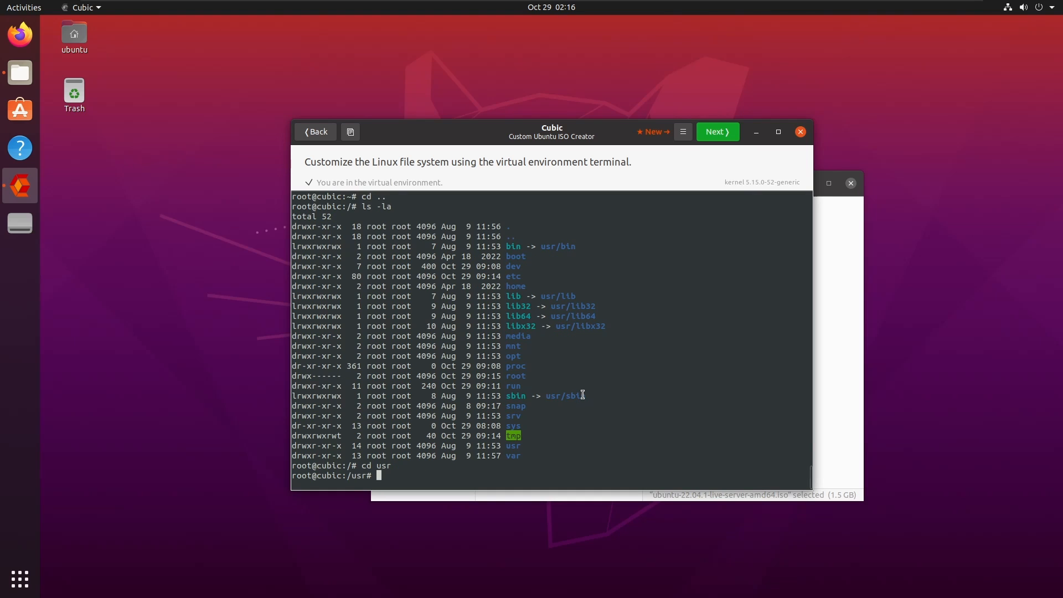
text(ls -la)
key(Return)
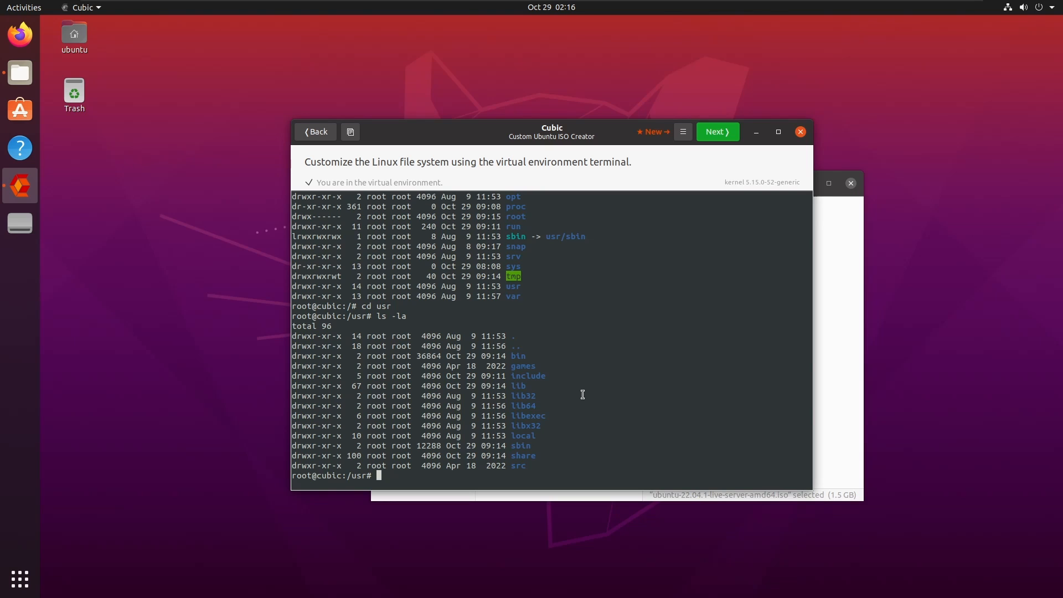
text(cd)
key(Return)
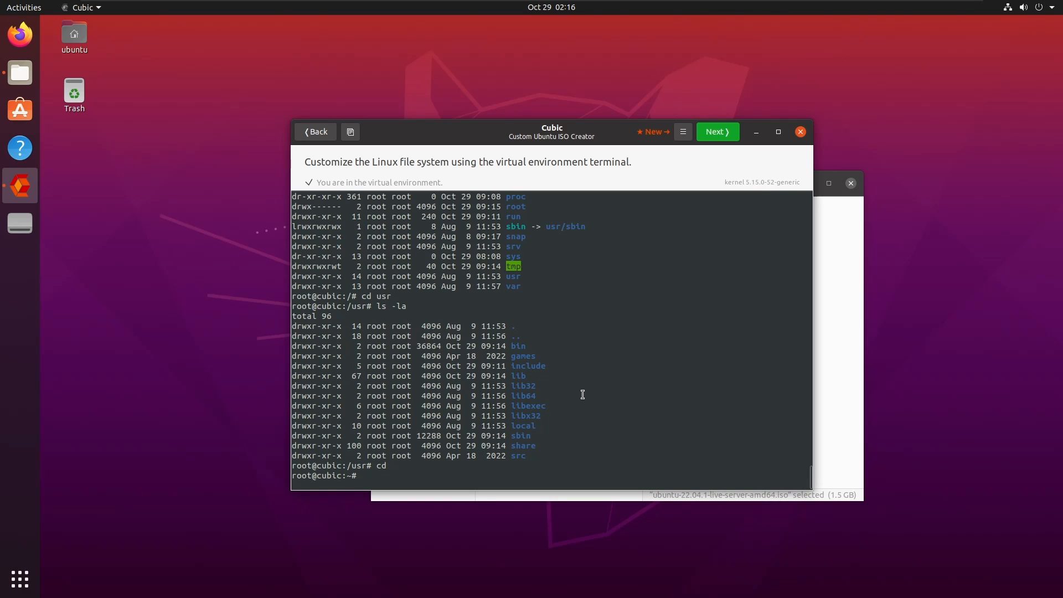
text(apt install speedtest-cli)
Install speedtest-cli with apt, then show vim's version and compiled features with vim --version.
key(Return)
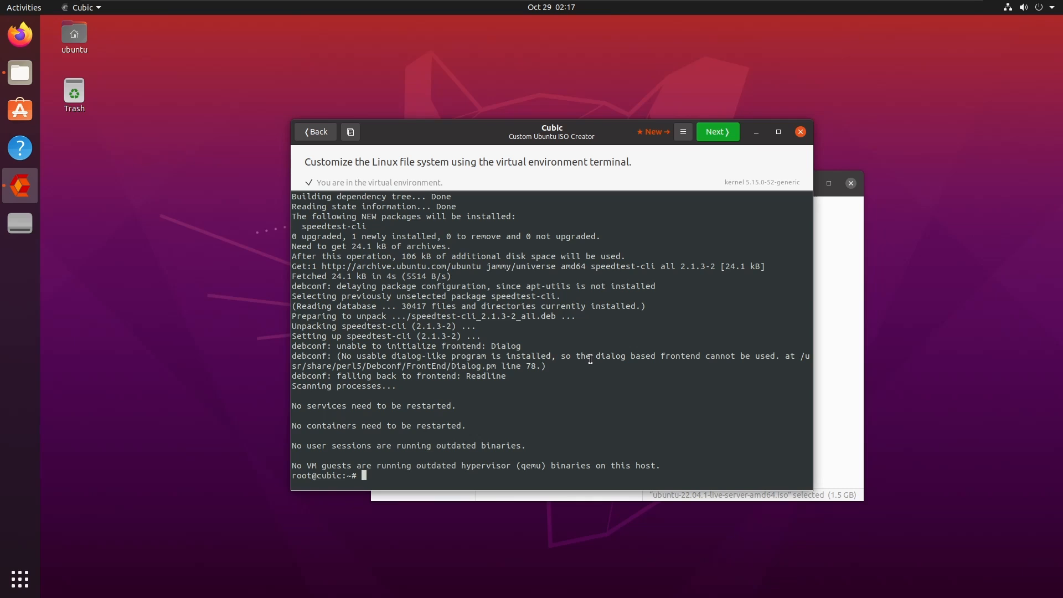
text(vim --version)
key(Return)
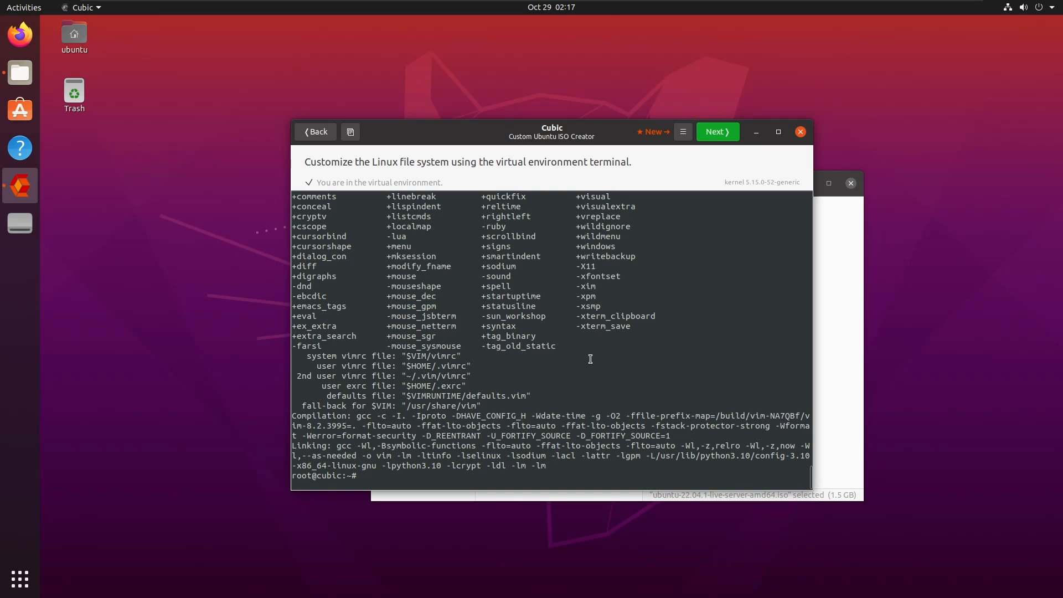
Check ufw's version (0.36.1), highlight its copyright year, and advance to the Kernel tab.
text(f)
text(fw --version)
key(Return)
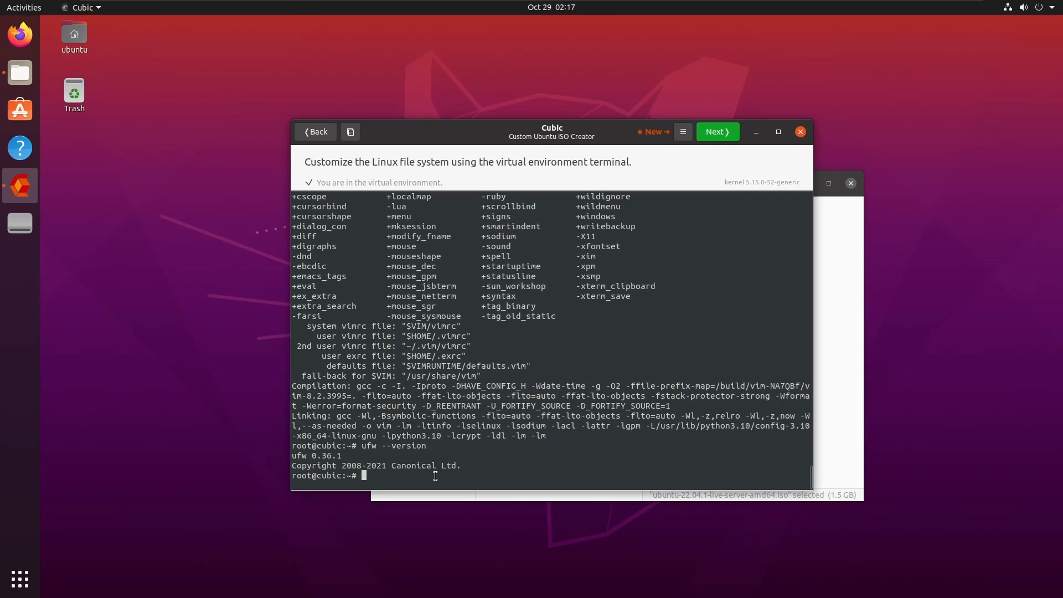
drag(463, 465, 358, 455)
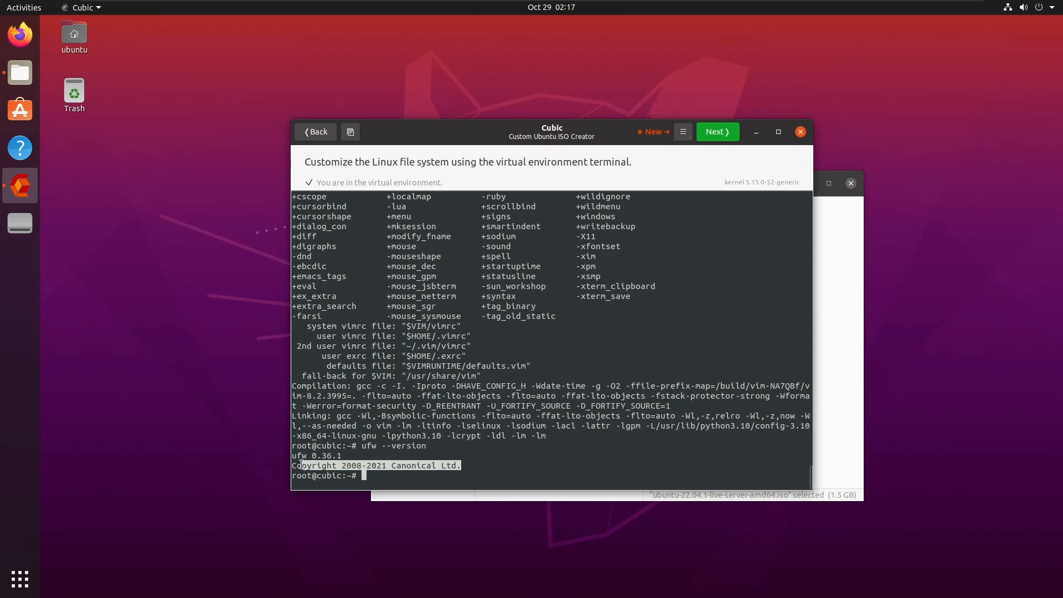
click(387, 463)
drag(387, 463, 361, 465)
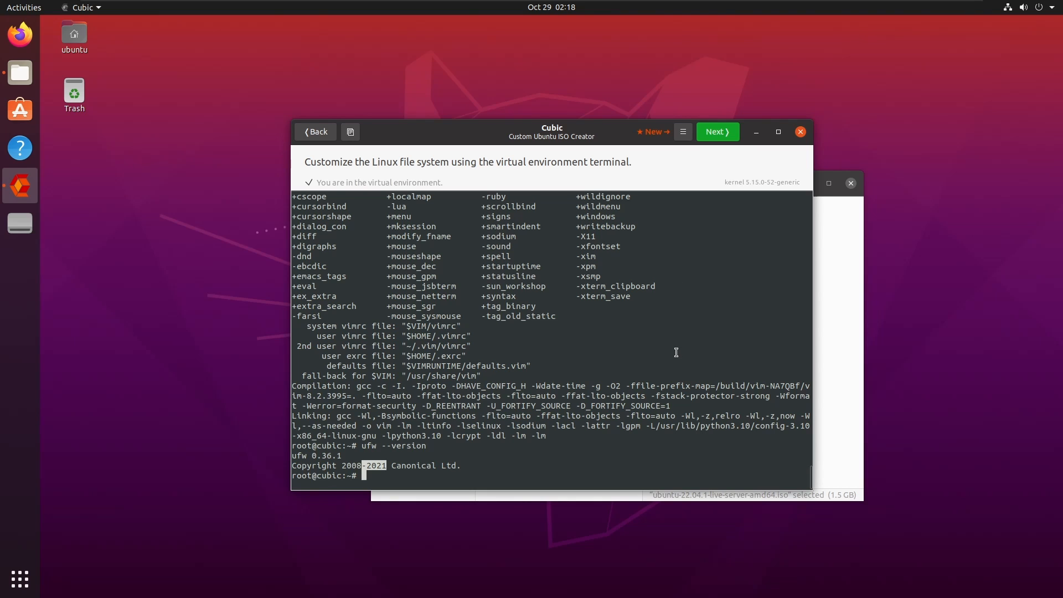
click(705, 135)
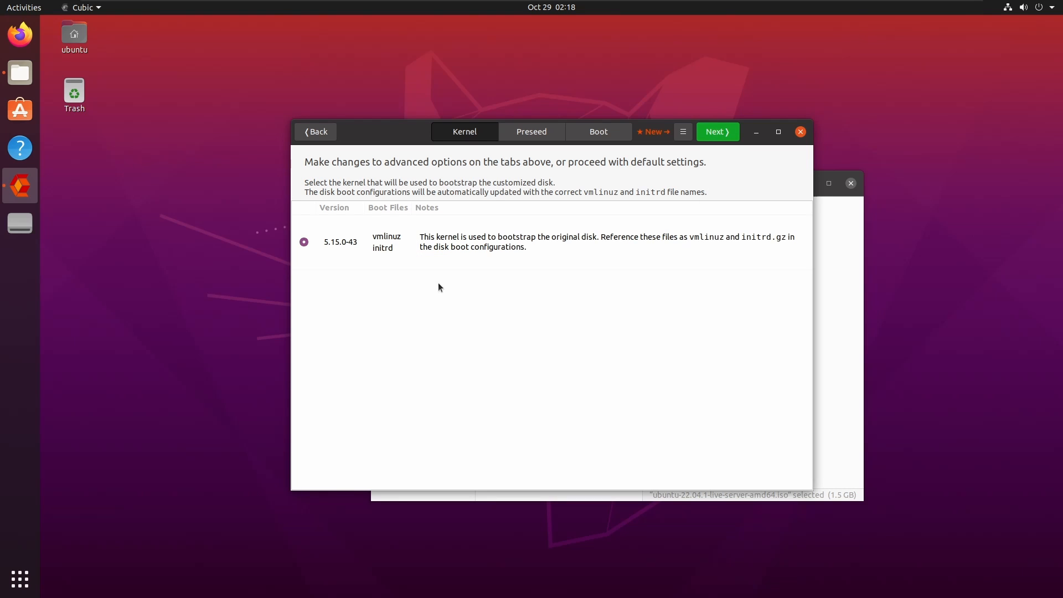
Choose lz4 compression and generate ubuntu-22.04.1-1-live-server-amd64.iso (1.66 GiB).
click(719, 135)
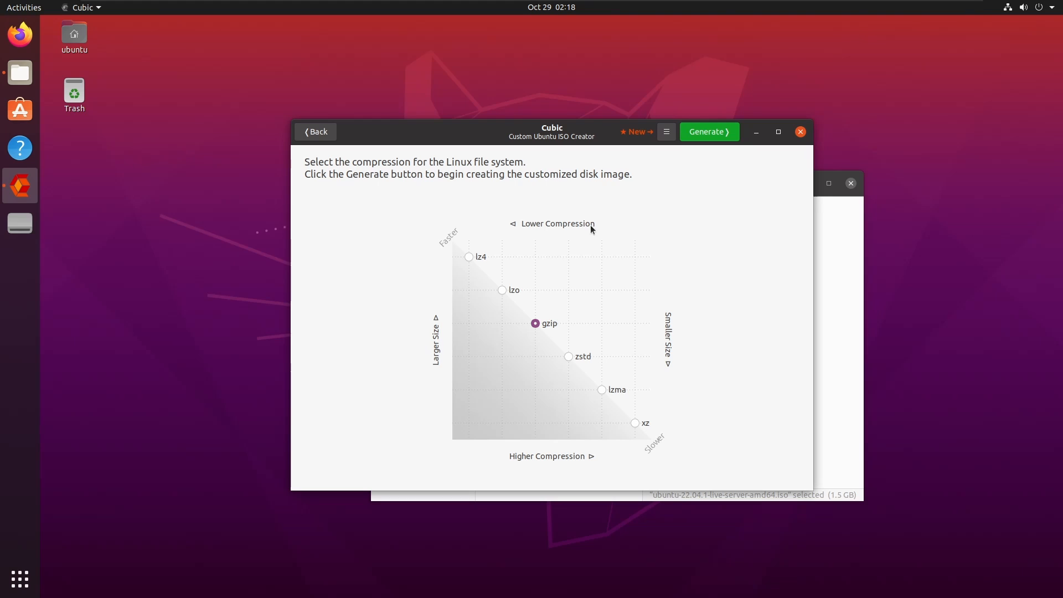
click(469, 255)
click(711, 137)
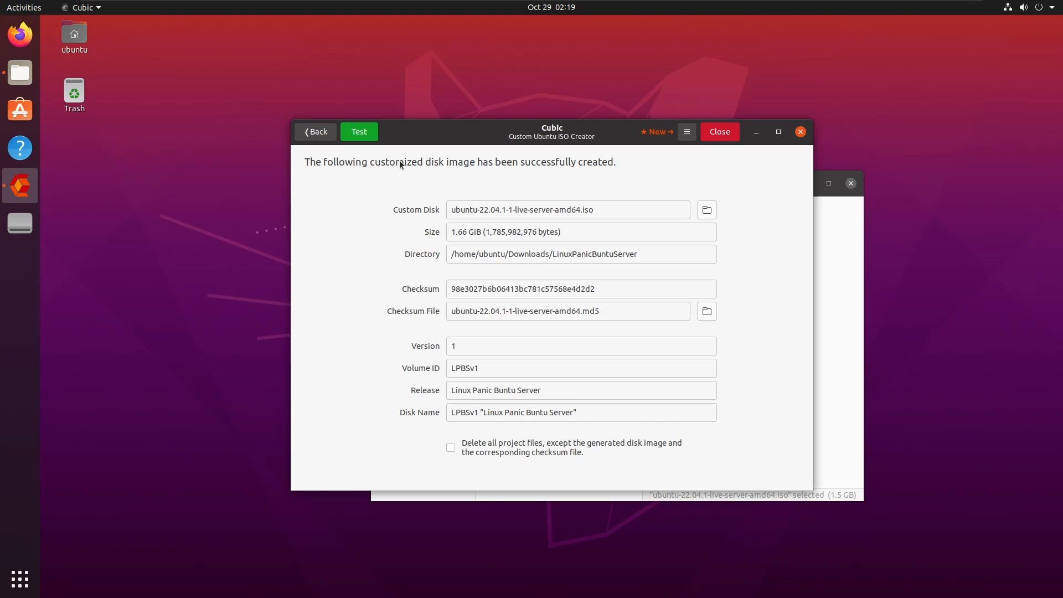
Close Cubic and check the ISO's Properties in LinuxPanicBuntuServer: 1,785,978,880 bytes.
click(716, 138)
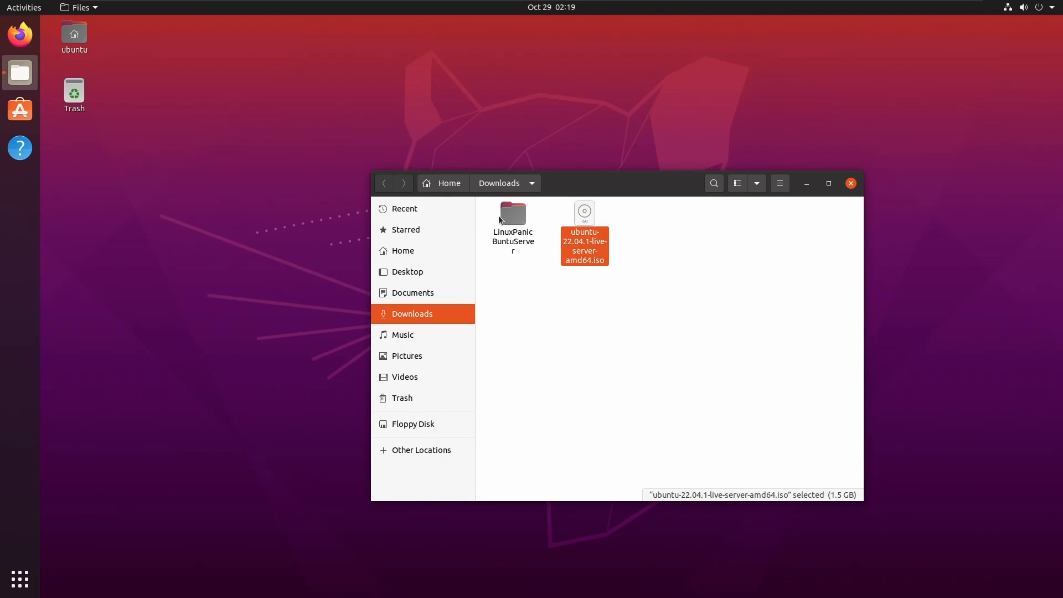
double_click(499, 216)
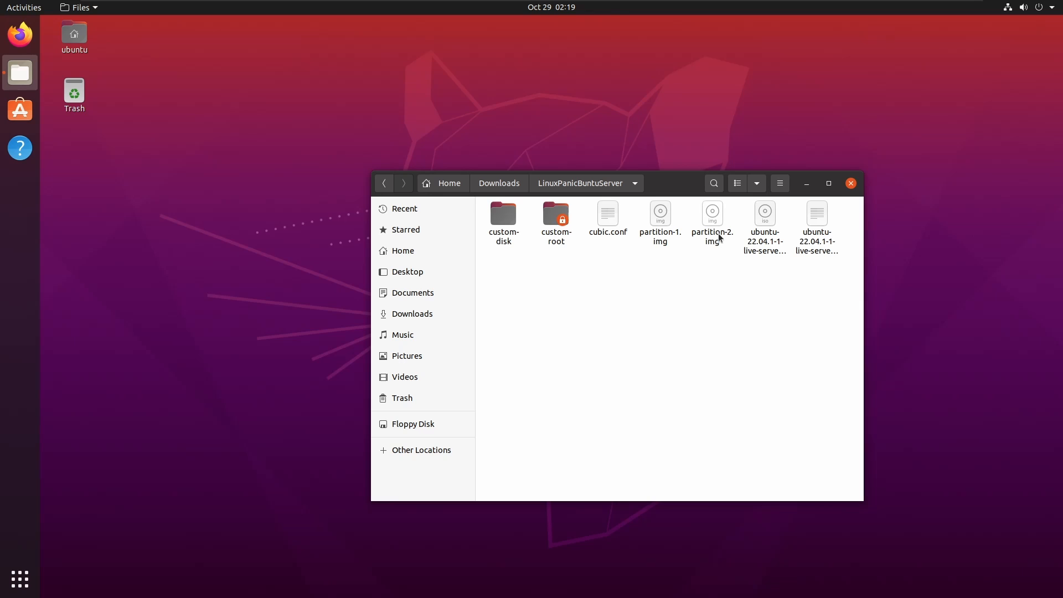
click(765, 214)
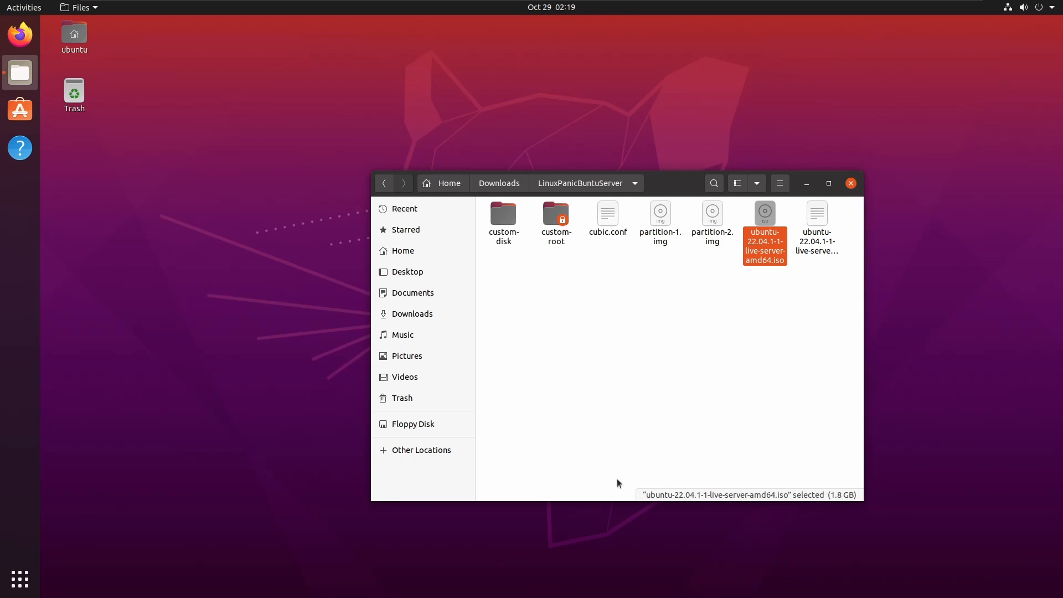
right_click(774, 238)
click(803, 390)
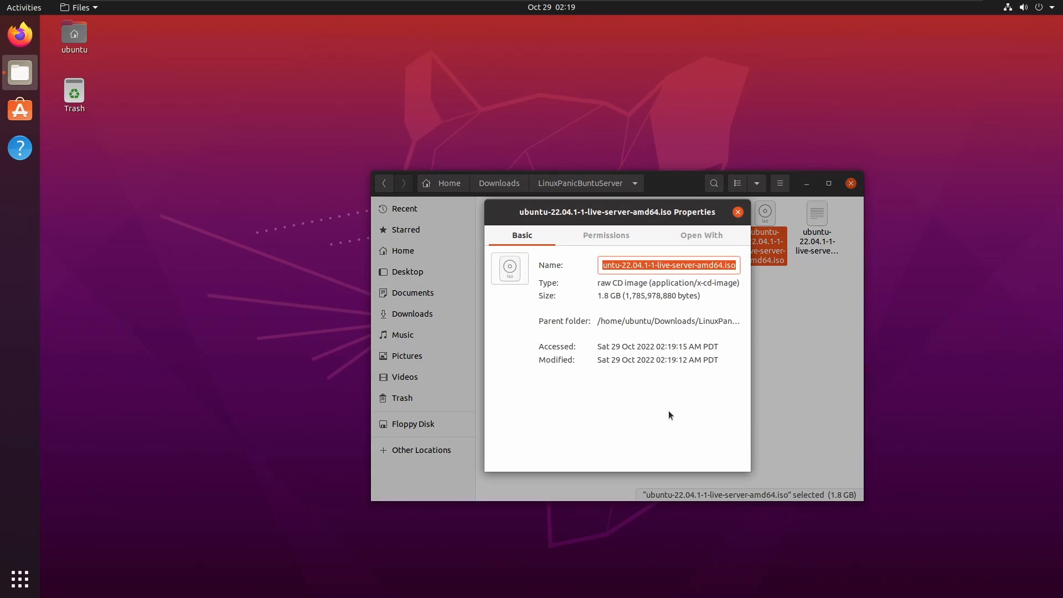
drag(750, 327, 953, 347)
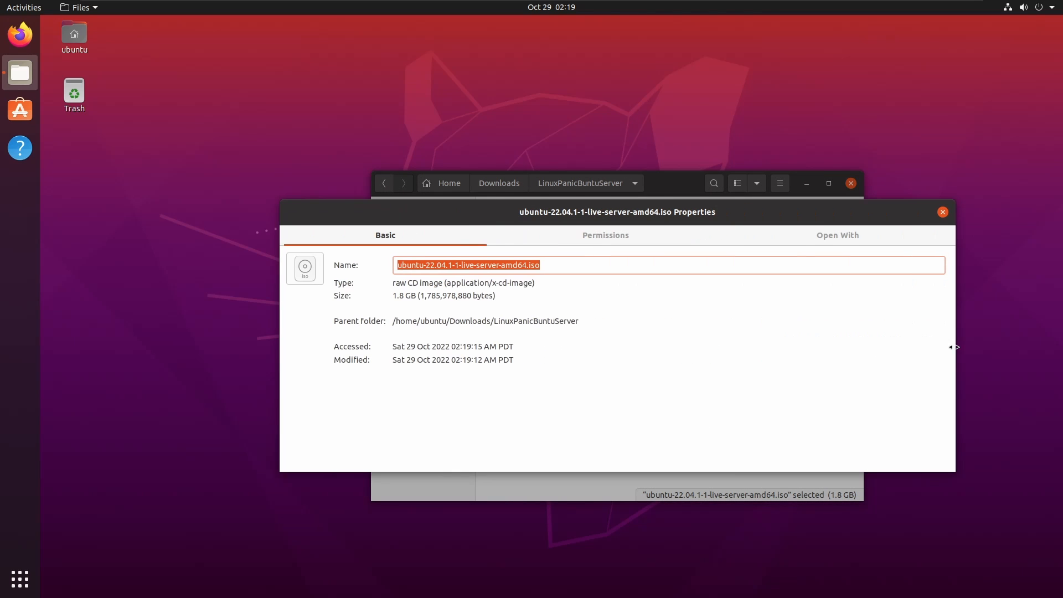
drag(393, 296, 478, 294)
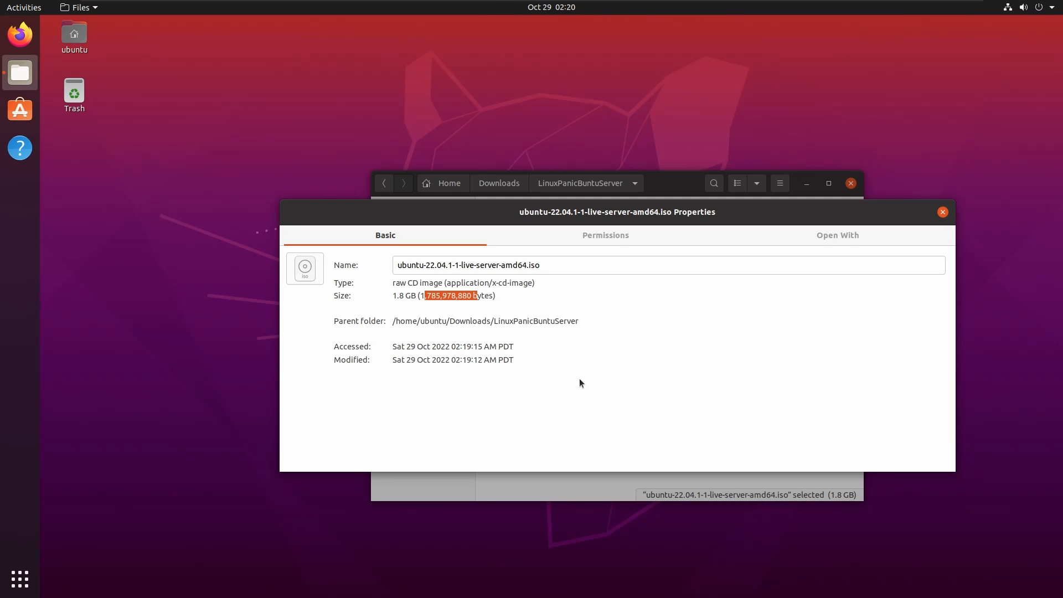
click(942, 212)
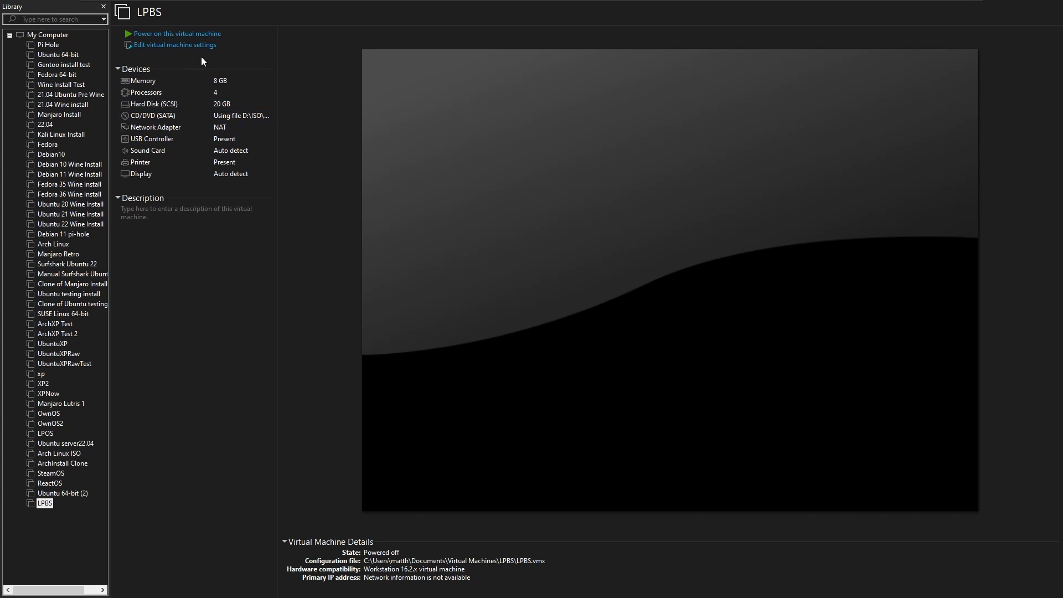
Power on the LPBS VM and boot the Try or Install Ubuntu Server entry.
click(200, 36)
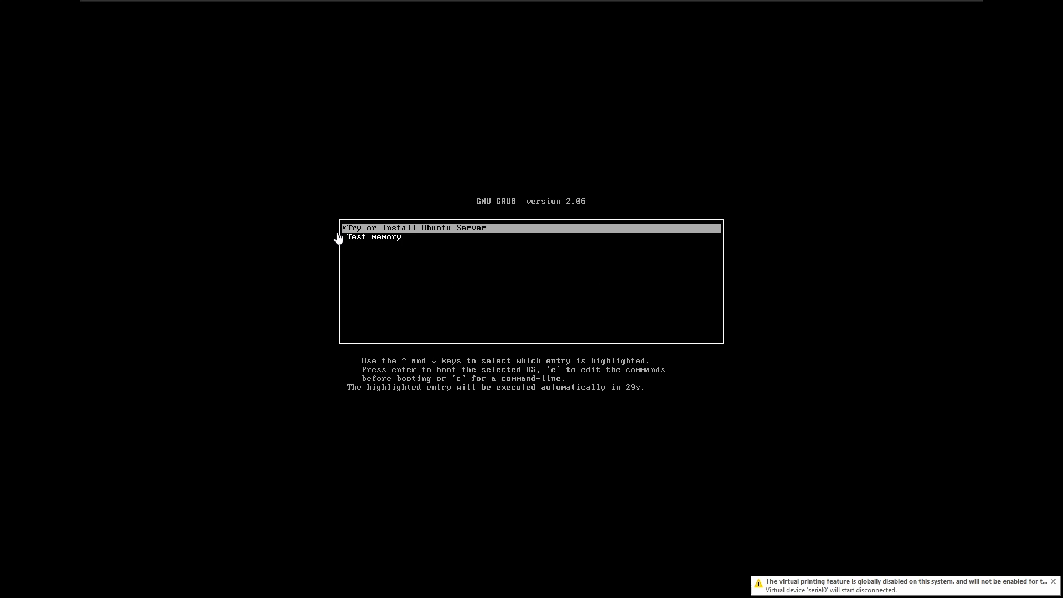
click(380, 265)
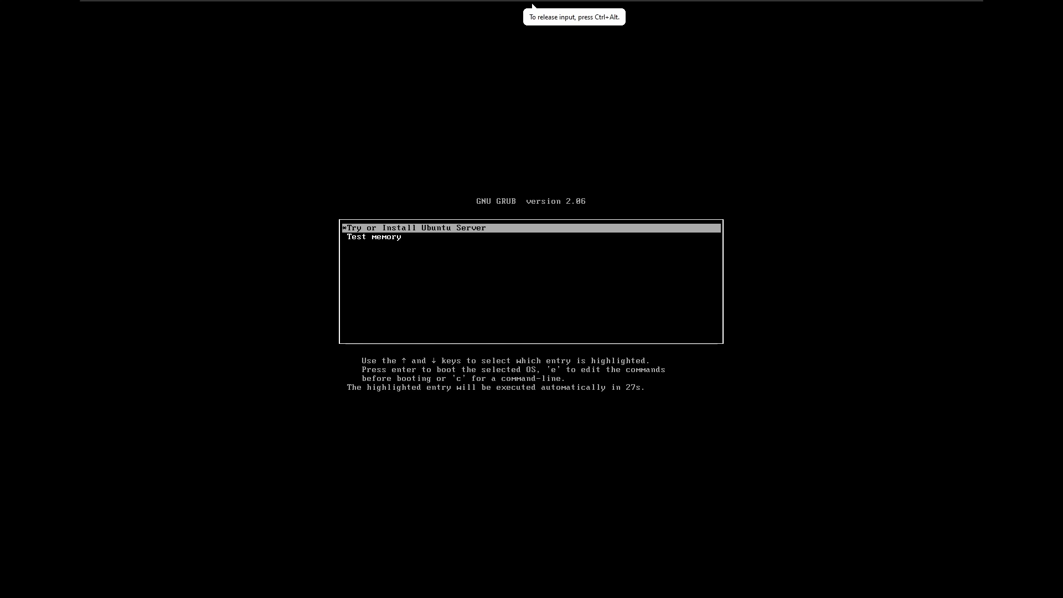
key(Return)
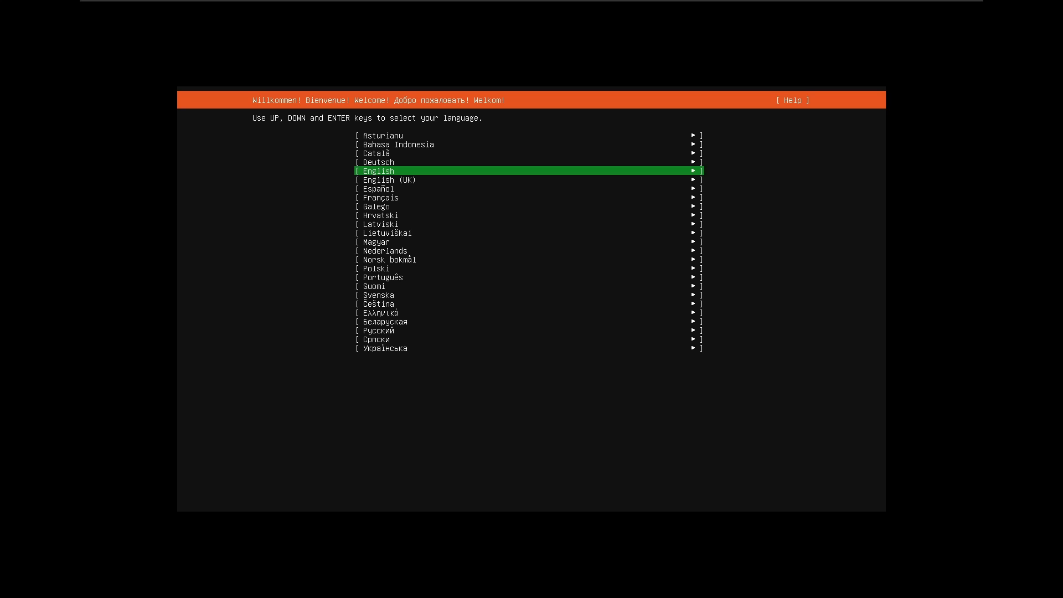
Accept English, default keyboard, DHCP network and whole-disk LVM storage, then confirm the disk wipe.
key(Return)
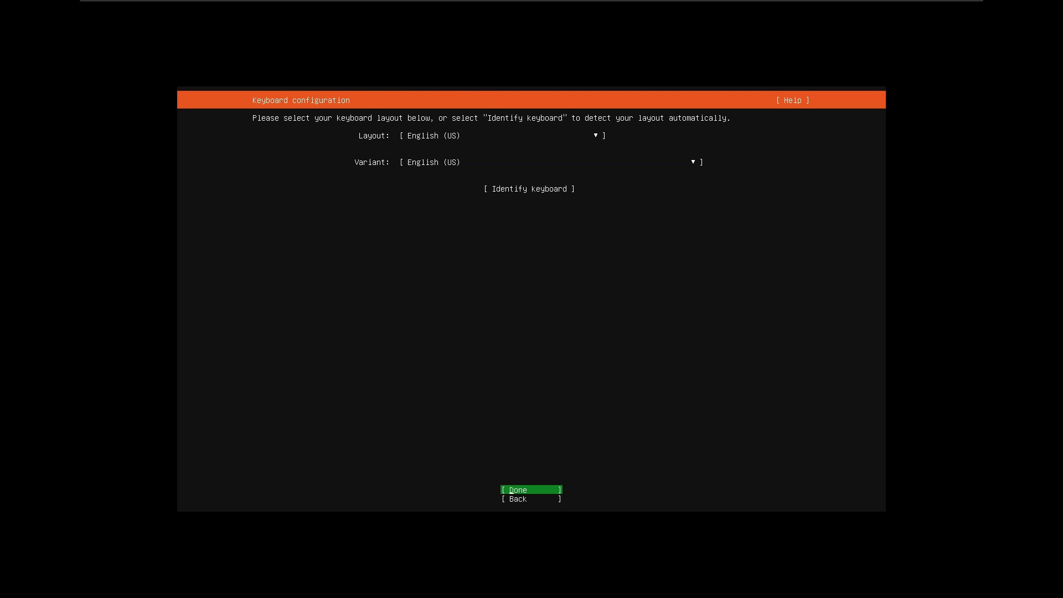
key(Return)
key(Return)
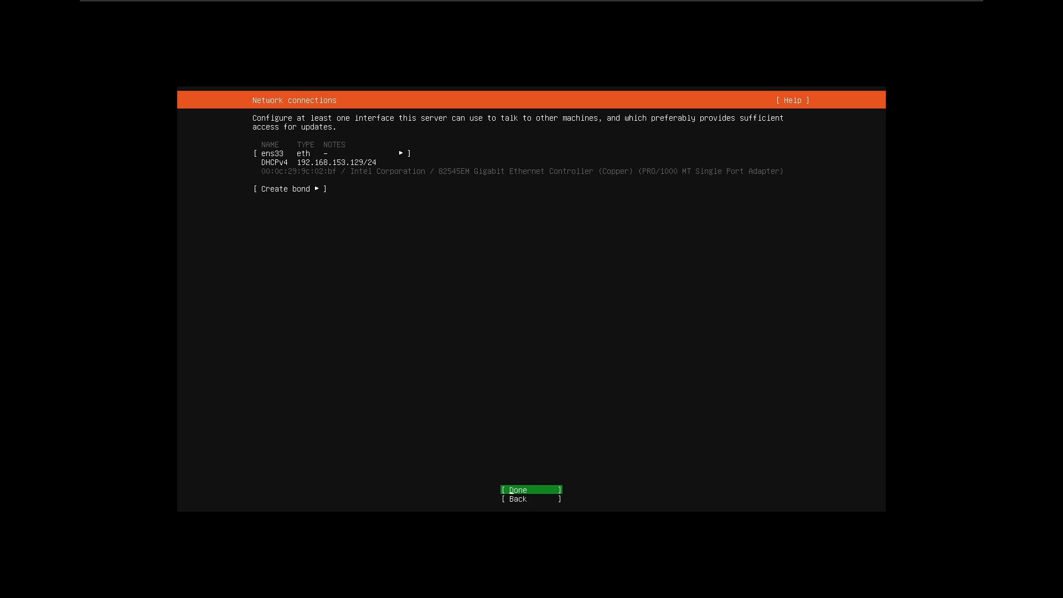
key(Return)
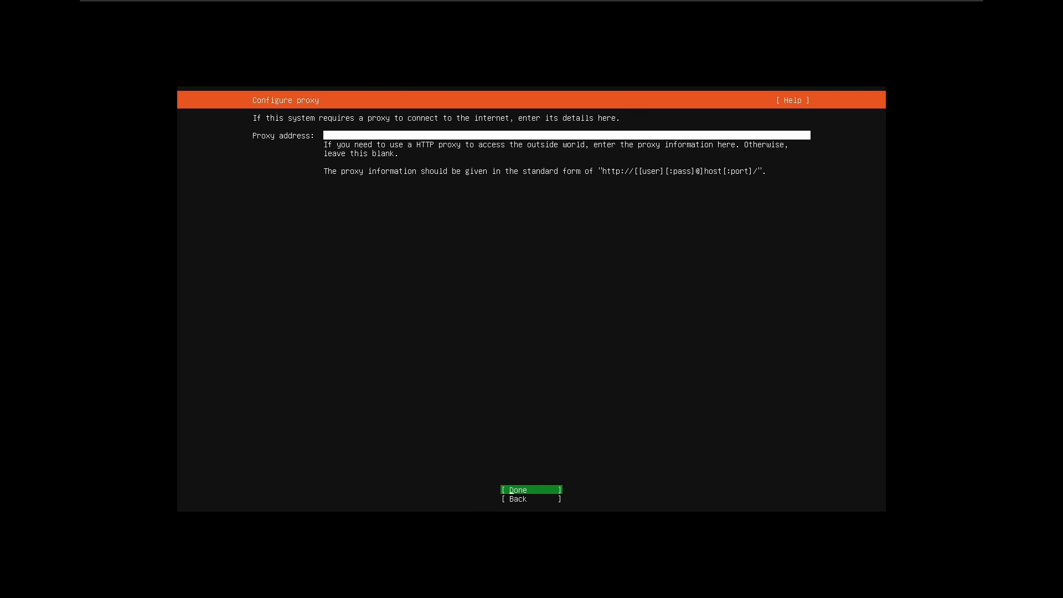
key(Return)
key(Return)
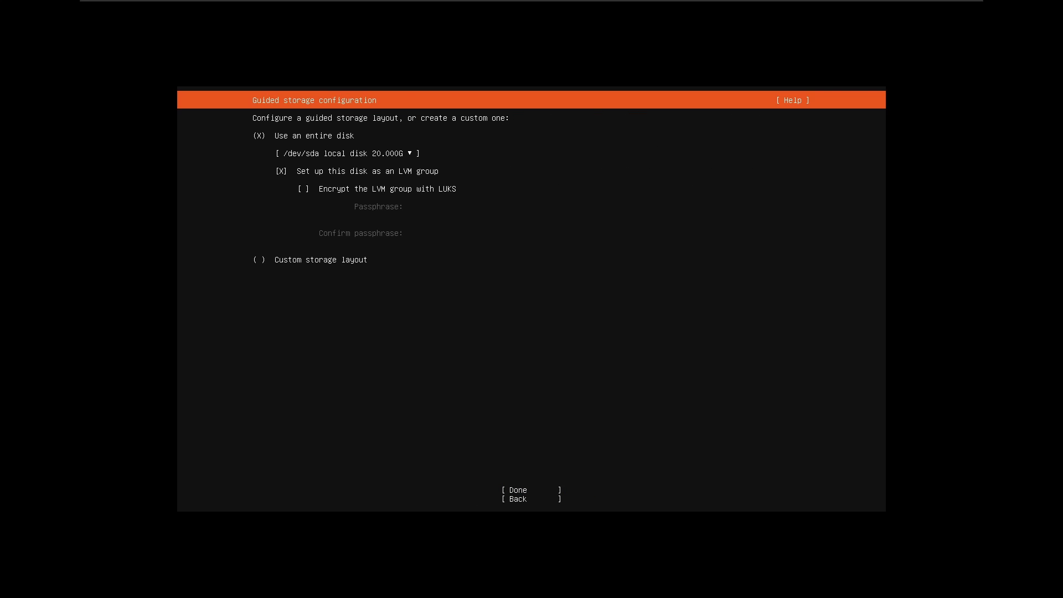
key(Down)
key(Down)
key(Down)
key(Down)
key(Down)
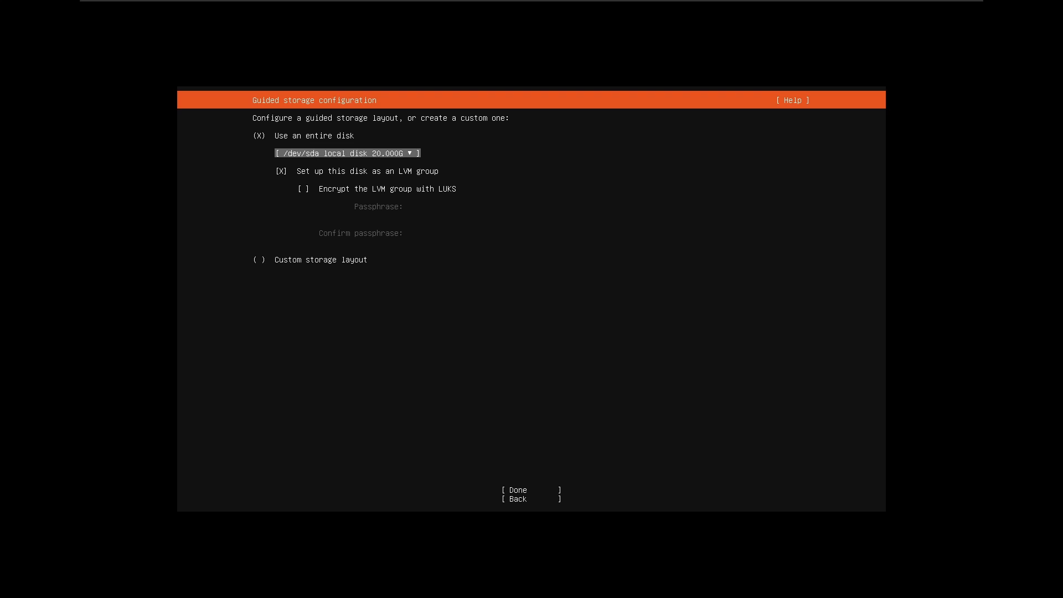
key(Return)
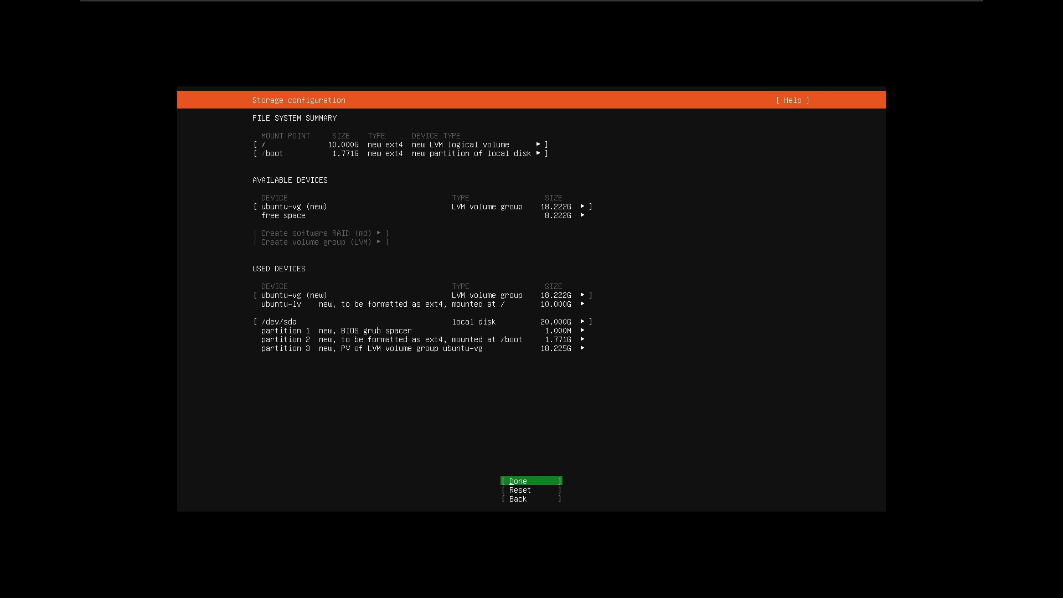
key(Return)
key(Down)
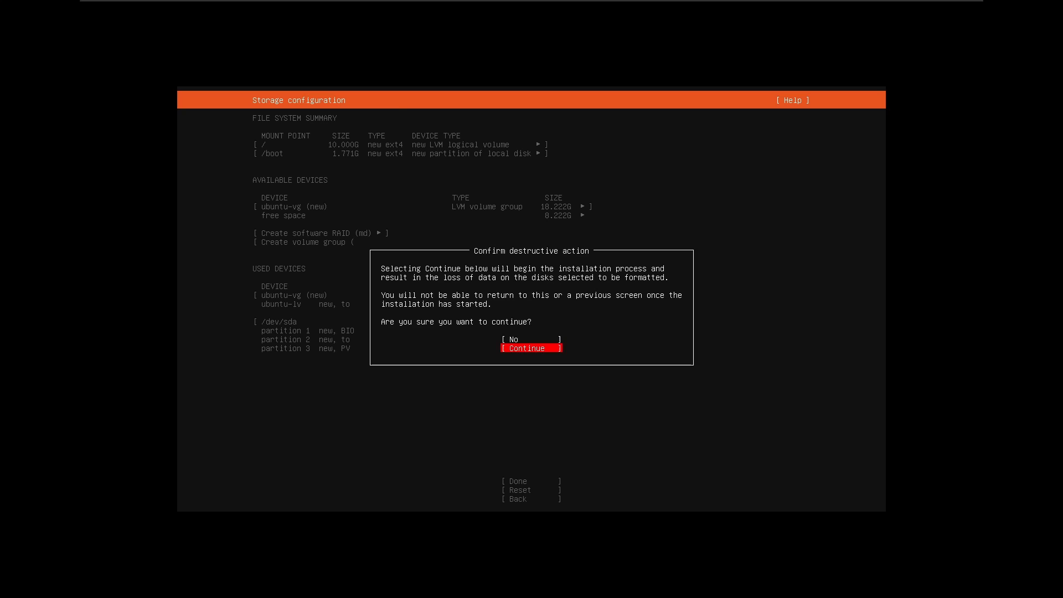
key(Return)
Complete the profile setup with server name 'ubuntu' plus the name, username and password.
text(ubuntu)
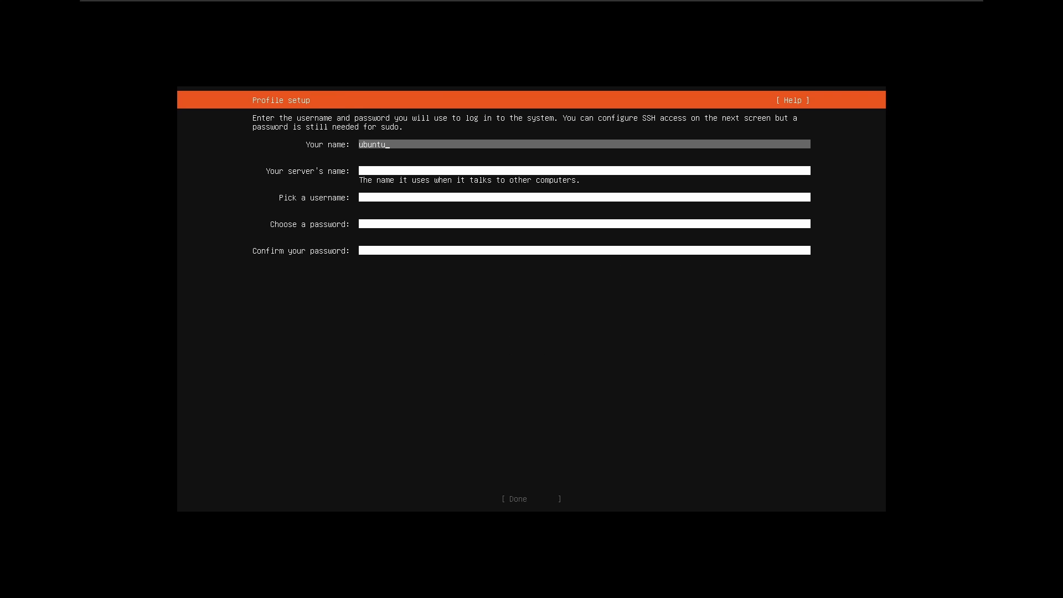
key(Tab)
text(ubuntu)
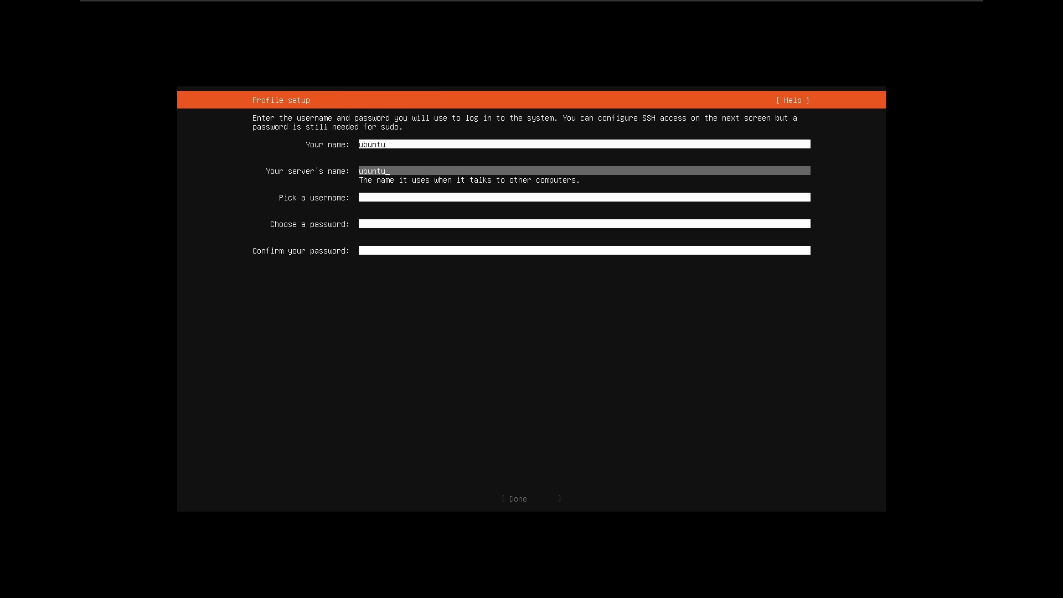
key(Tab)
text(ubuntu)
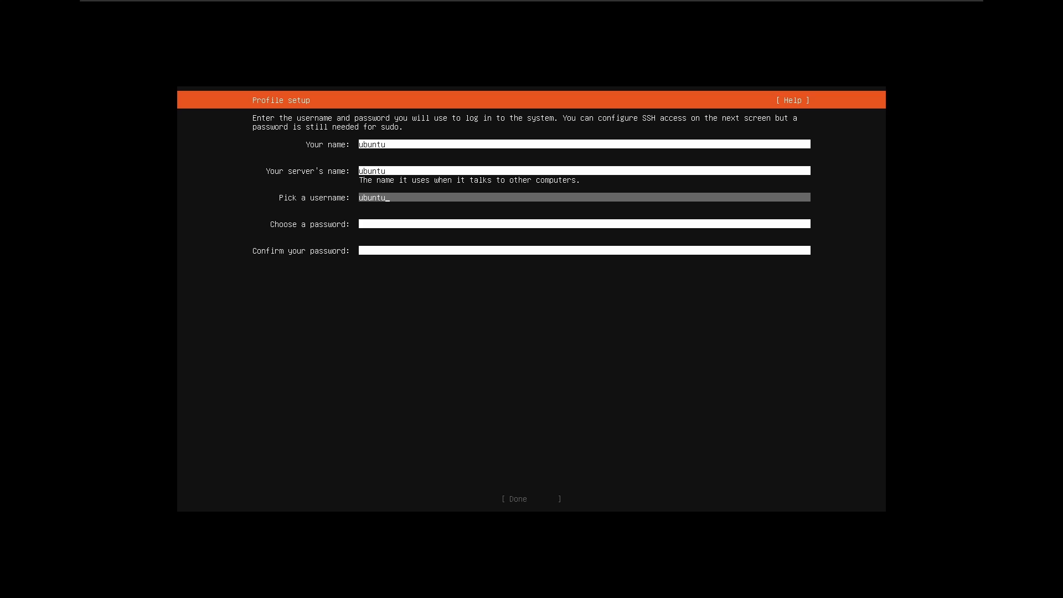
key(Tab)
text(ubuntu)
key(Tab)
text(ubuntu)
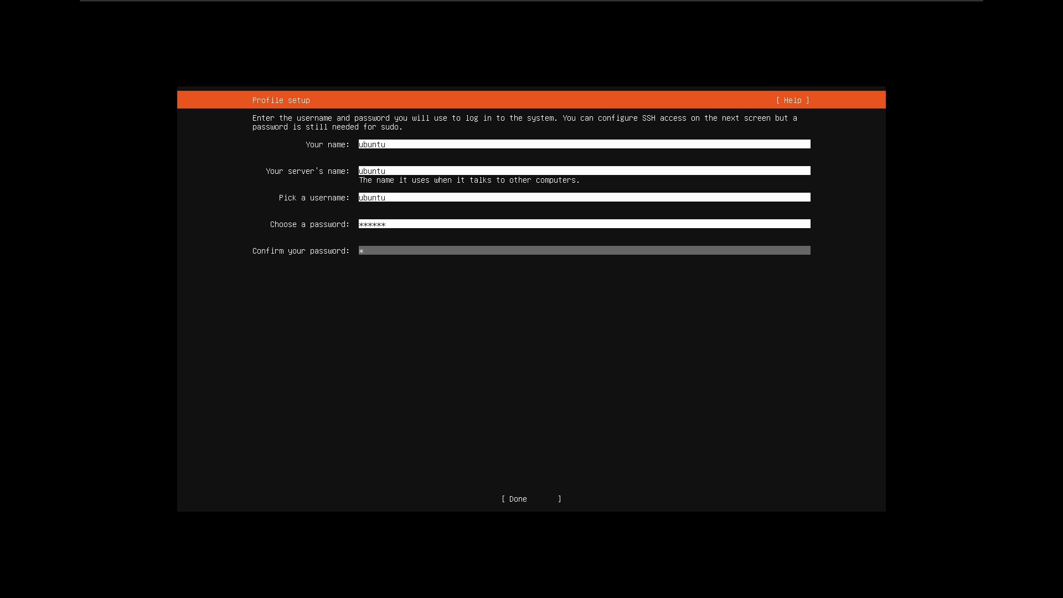
key(Tab)
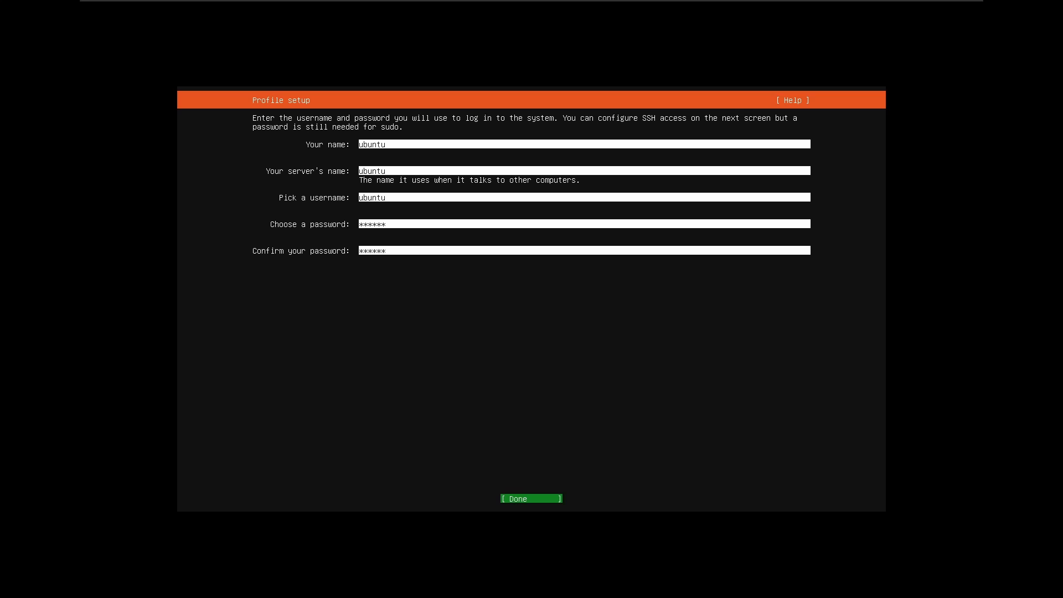
key(Return)
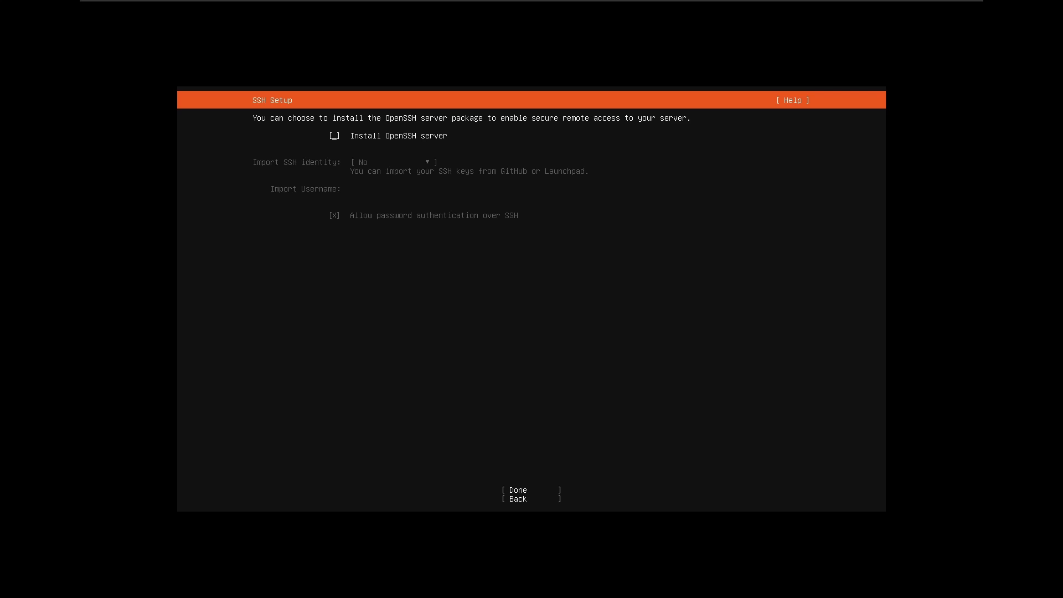
Skip the OpenSSH server and featured snaps so the installation begins.
key(Tab)
key(Return)
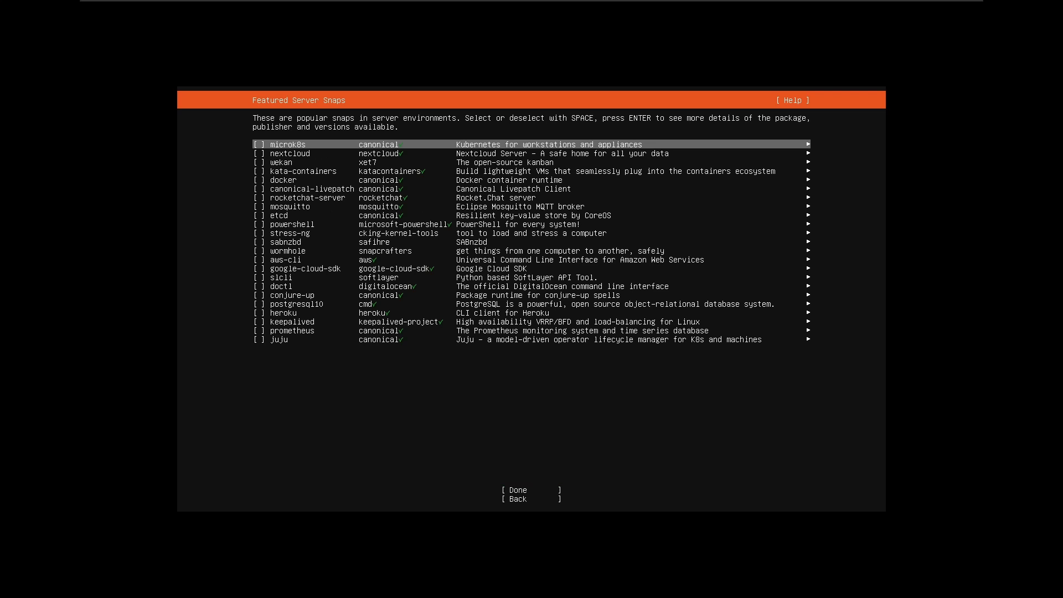
key(Tab)
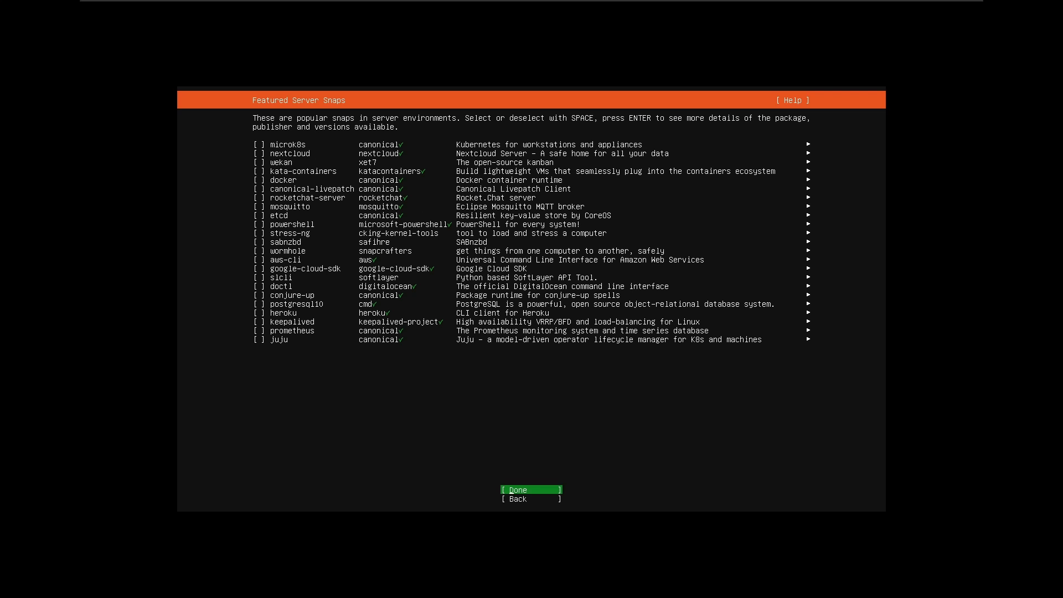
key(Return)
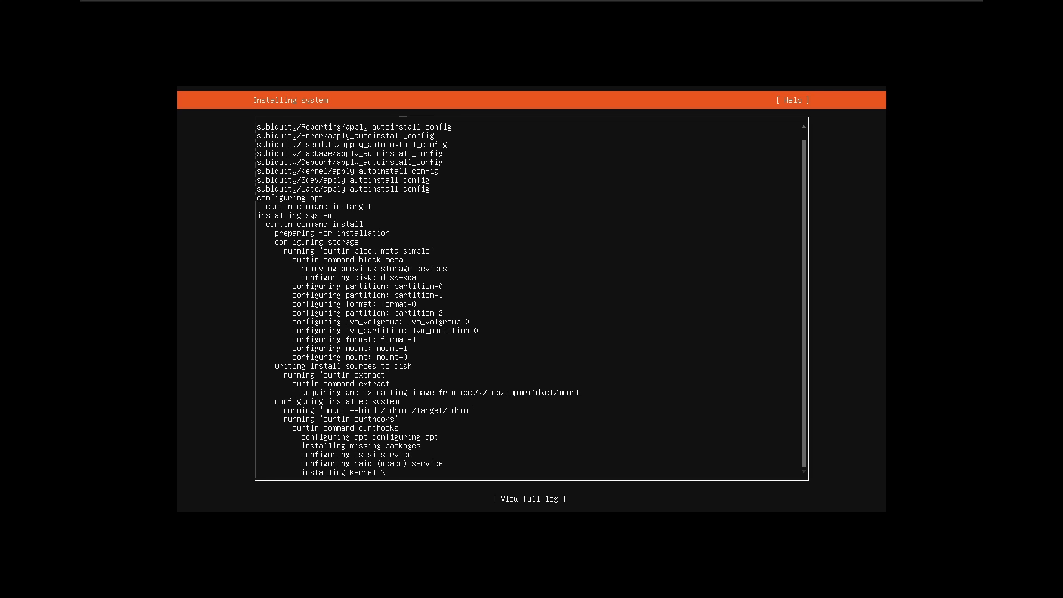
Once installation finishes, view and close the full installer log, then let the VM reboot to the tty1 login.
key(Tab)
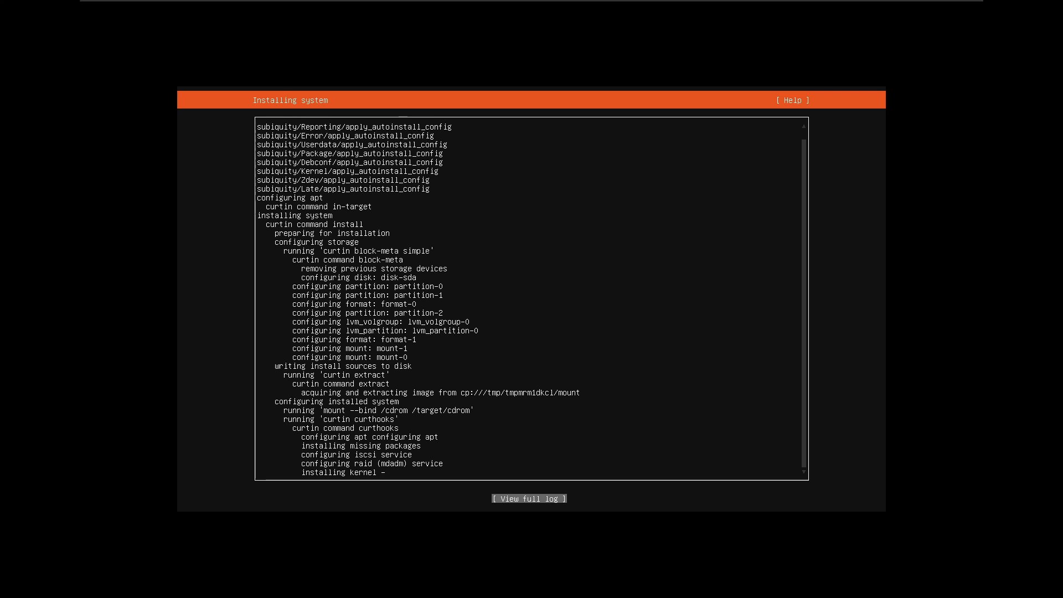
key(Return)
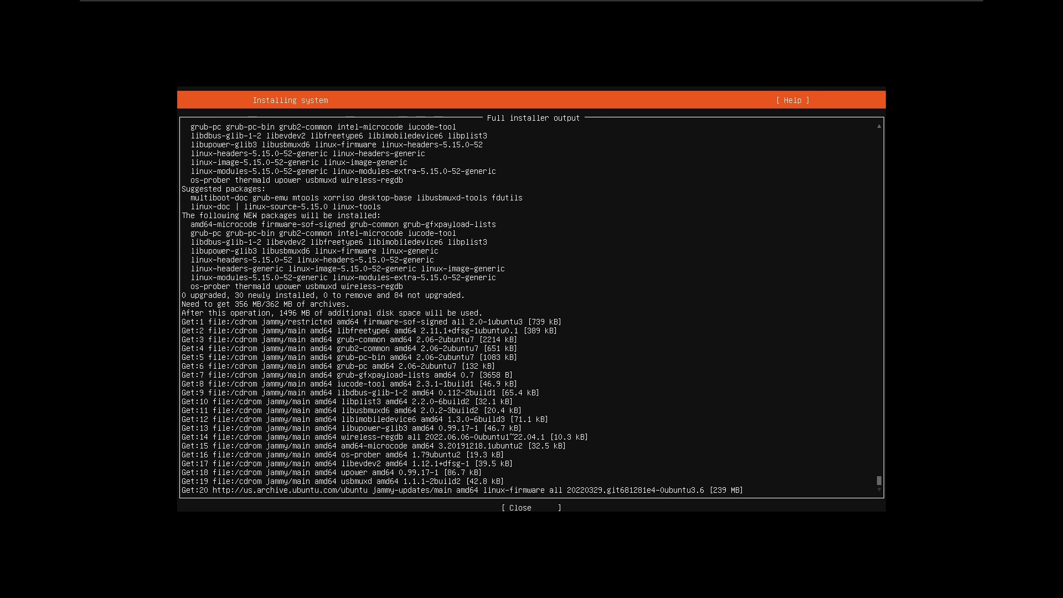
key(Tab)
key(Tab)
key(Tab)
key(Return)
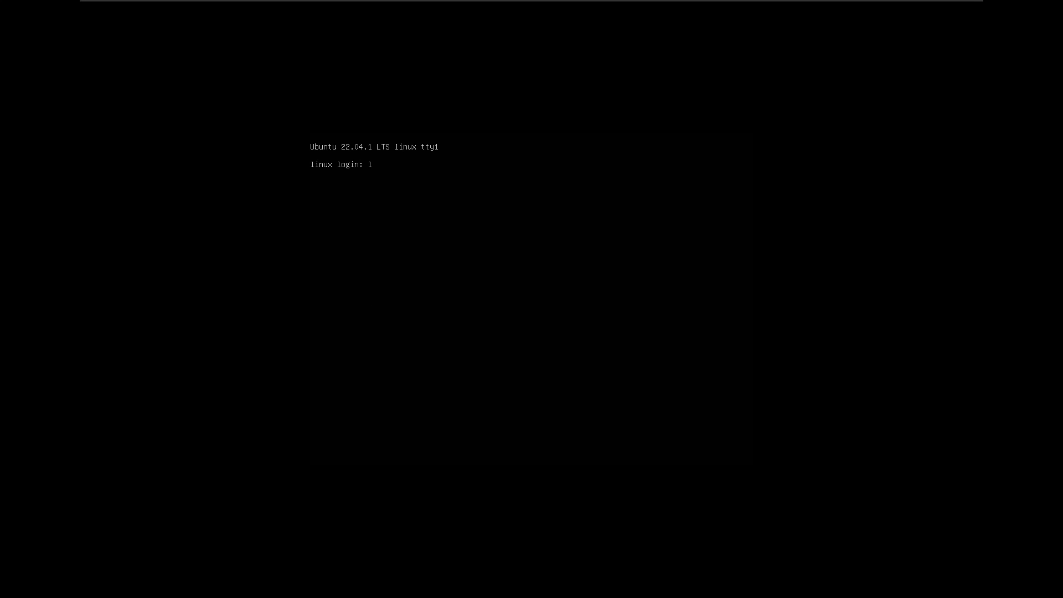
text(inux)
key(Return)
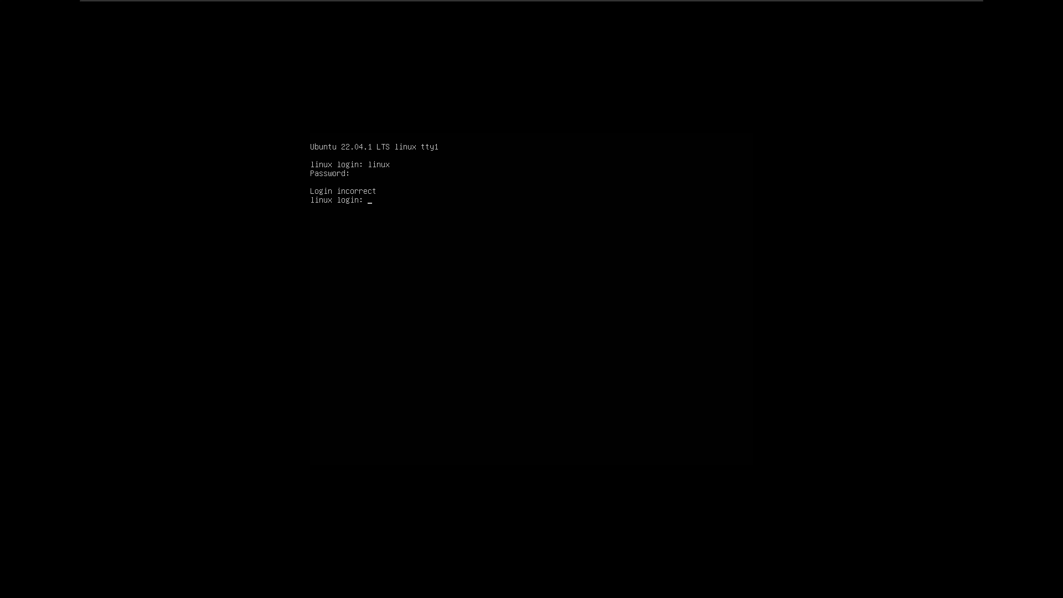
text(oot)
key(Return)
text(linux login: lin)
key(Return)
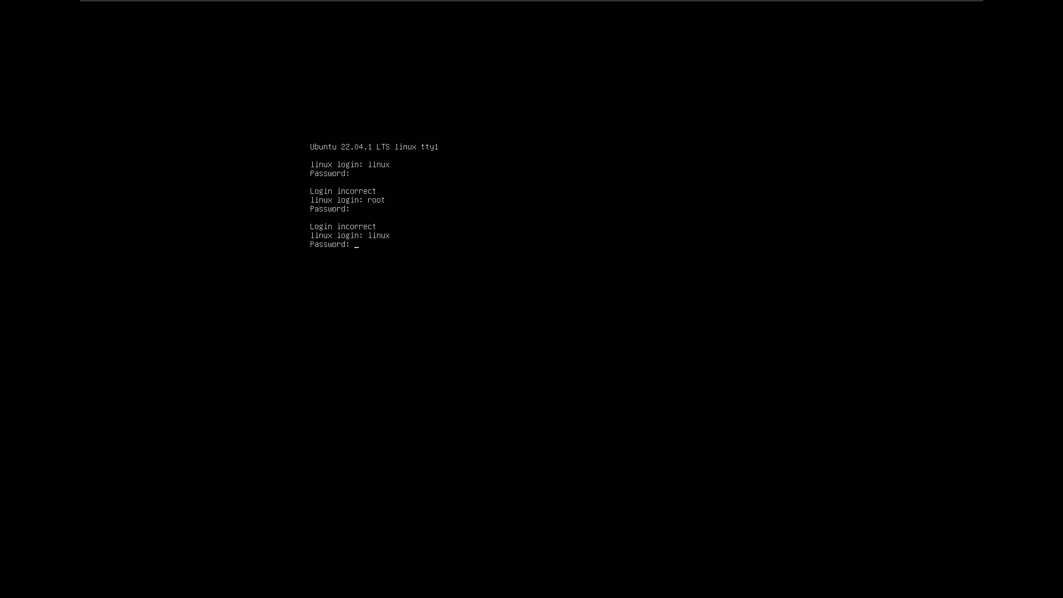
key(ctrl+c)
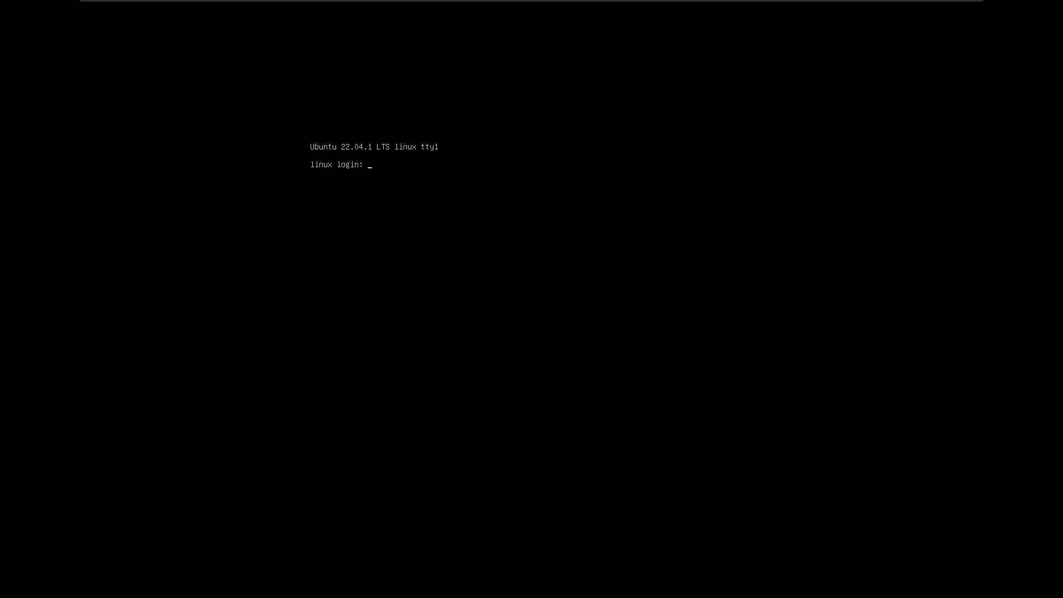
text(linux)
key(Return)
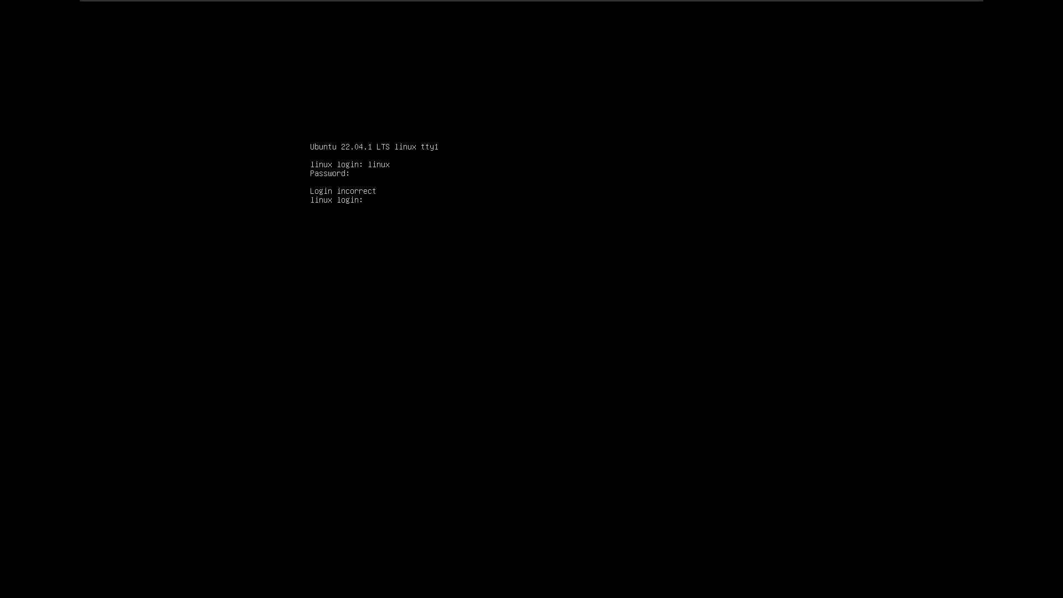
key(ctrl+c)
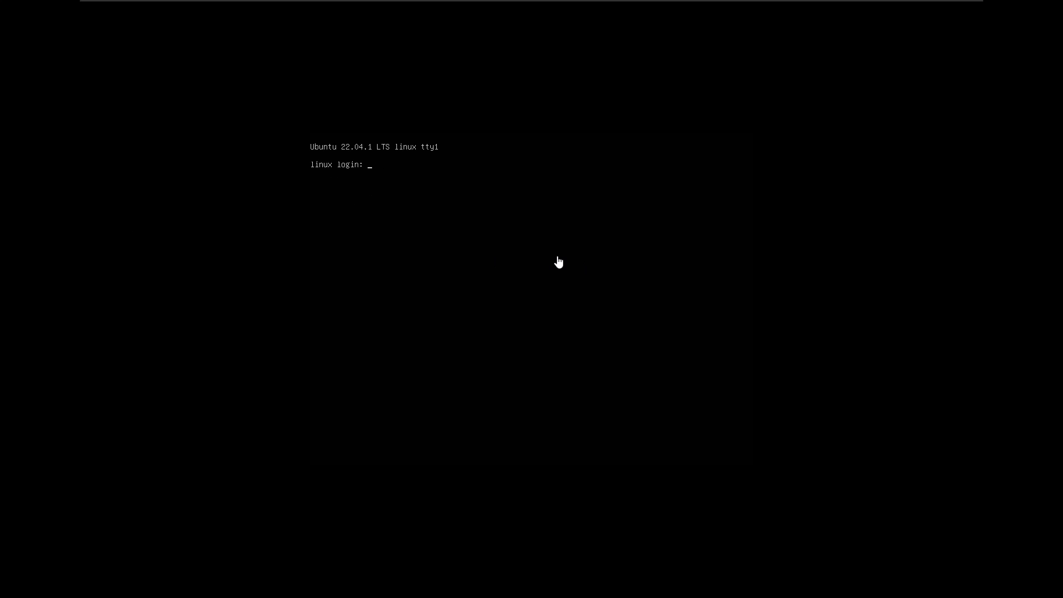